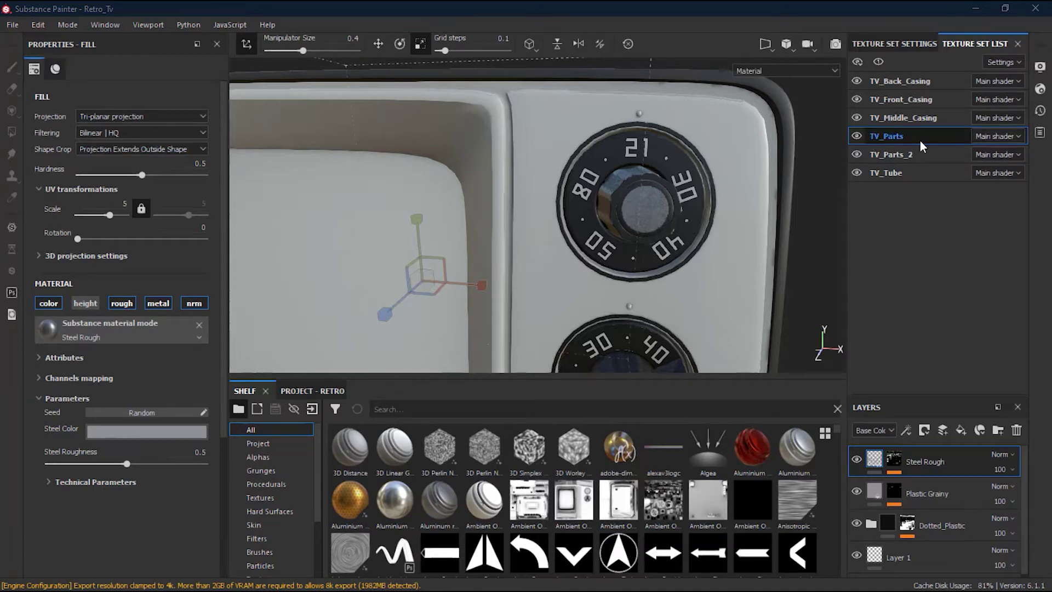
# Hide and show the TV_Parts texture set to check which parts of the model it covers.
pyautogui.click(858, 134)
pyautogui.click(858, 135)
pyautogui.click(858, 134)
pyautogui.click(858, 135)
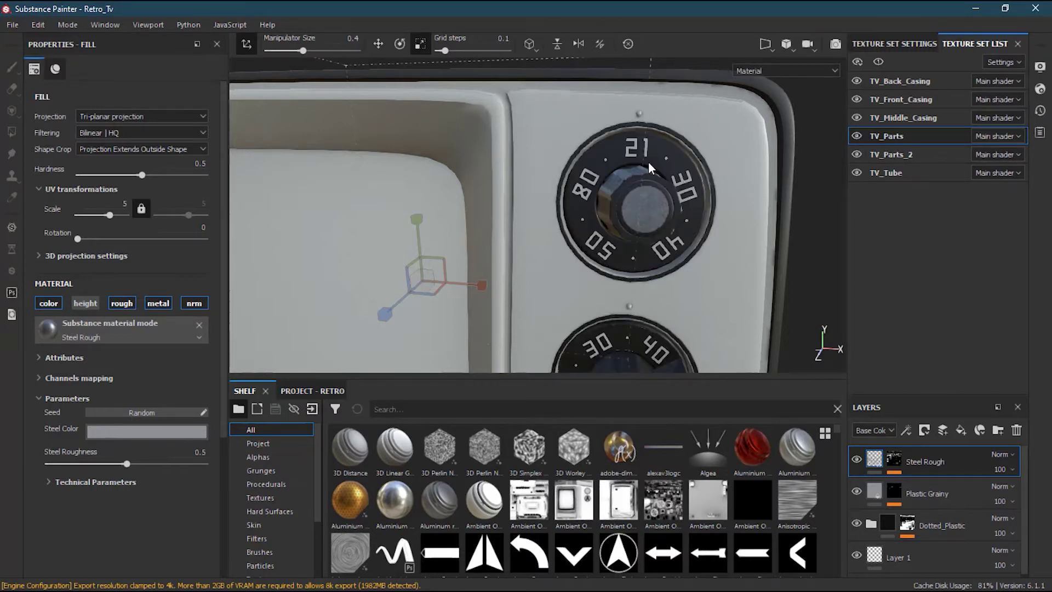
# Add a new fill layer above Steel Rough in the TV_Parts texture set.
pyautogui.keyDown('alt'); pyautogui.moveTo(698, 127); pyautogui.dragTo(664, 202, button='middle'); pyautogui.keyUp('alt')
pyautogui.keyDown('alt'); pyautogui.moveTo(665, 203); pyautogui.dragTo(836, 155, button='right'); pyautogui.keyUp('alt')
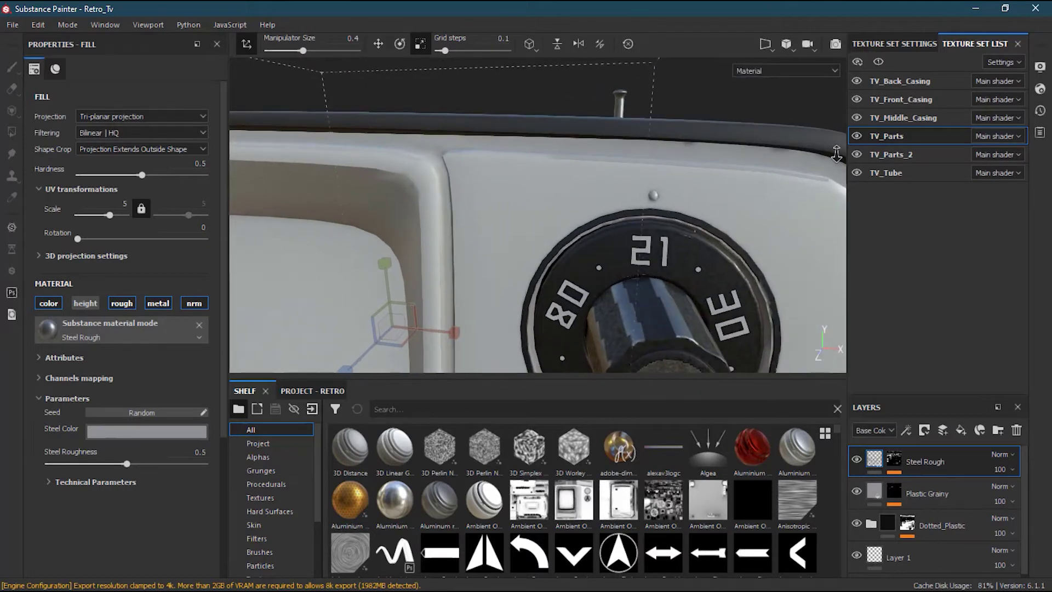
pyautogui.keyDown('alt'); pyautogui.moveTo(779, 181); pyautogui.dragTo(723, 195, button='middle'); pyautogui.keyUp('alt')
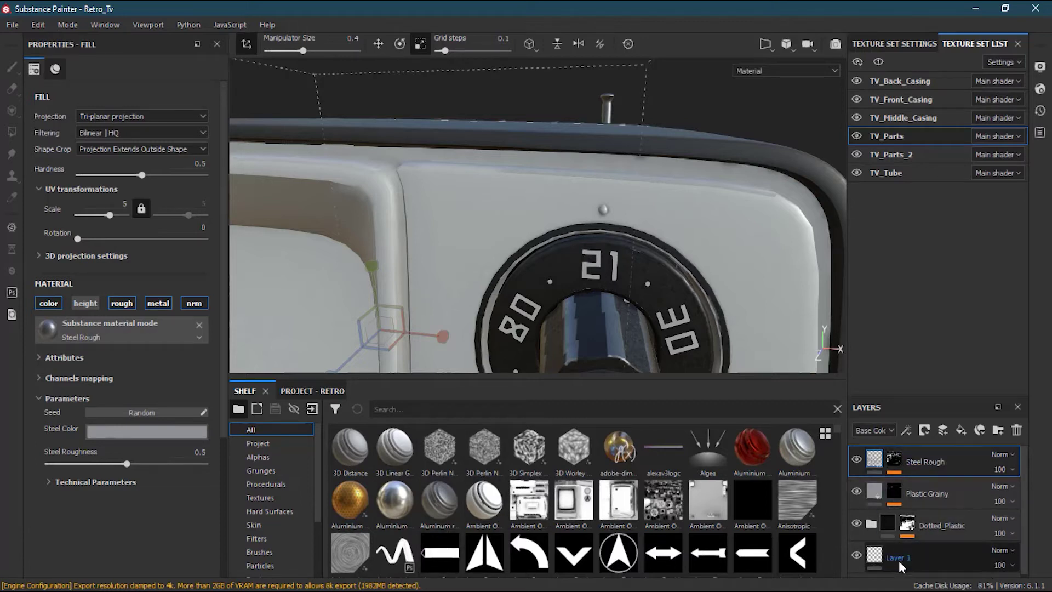
pyautogui.click(958, 430)
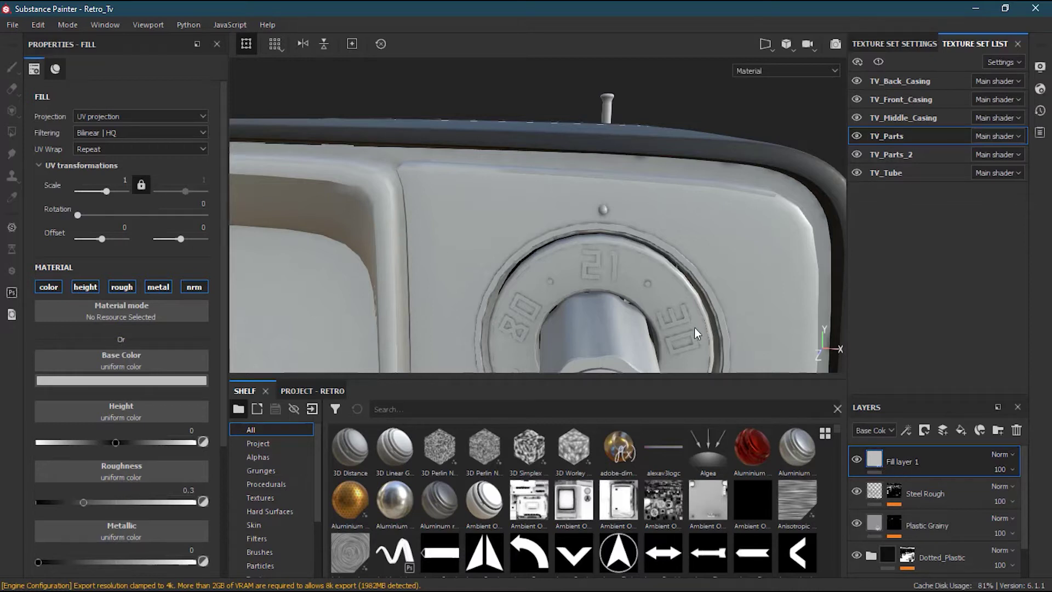
# Examine the fill layer's effect on the upper dial and the small indicator dot above it.
pyautogui.keyDown('alt'); pyautogui.moveTo(687, 261); pyautogui.dragTo(605, 298, button='right'); pyautogui.keyUp('alt')
pyautogui.keyDown('alt'); pyautogui.moveTo(748, 287); pyautogui.dragTo(685, 134, button='middle'); pyautogui.keyUp('alt')
pyautogui.keyDown('alt'); pyautogui.moveTo(685, 134); pyautogui.dragTo(475, 291, button='right'); pyautogui.keyUp('alt')
pyautogui.keyDown('alt'); pyautogui.moveTo(608, 281); pyautogui.dragTo(587, 385, button='middle'); pyautogui.keyUp('alt')
pyautogui.keyDown('alt'); pyautogui.moveTo(630, 277); pyautogui.dragTo(732, 242, button='right'); pyautogui.keyUp('alt')
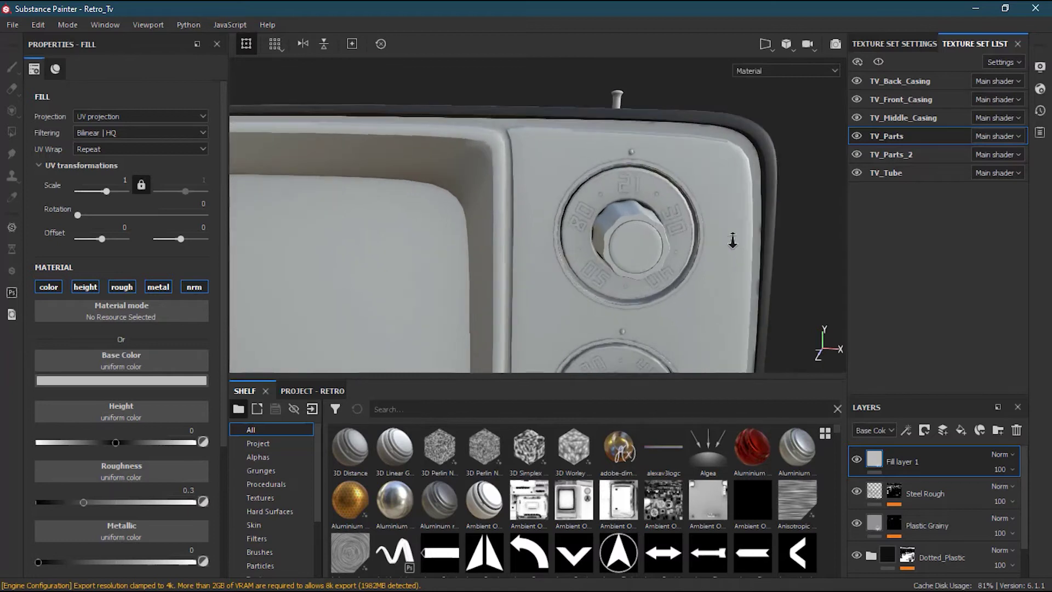
pyautogui.keyDown('alt'); pyautogui.moveTo(684, 226); pyautogui.dragTo(645, 307, button='middle'); pyautogui.keyUp('alt')
pyautogui.keyDown('alt'); pyautogui.moveTo(660, 263); pyautogui.dragTo(712, 223, button='right'); pyautogui.keyUp('alt')
pyautogui.keyDown('alt'); pyautogui.moveTo(739, 219); pyautogui.dragTo(622, 238); pyautogui.keyUp('alt')
pyautogui.keyDown('alt'); pyautogui.moveTo(482, 271); pyautogui.dragTo(608, 233, button='right'); pyautogui.keyUp('alt')
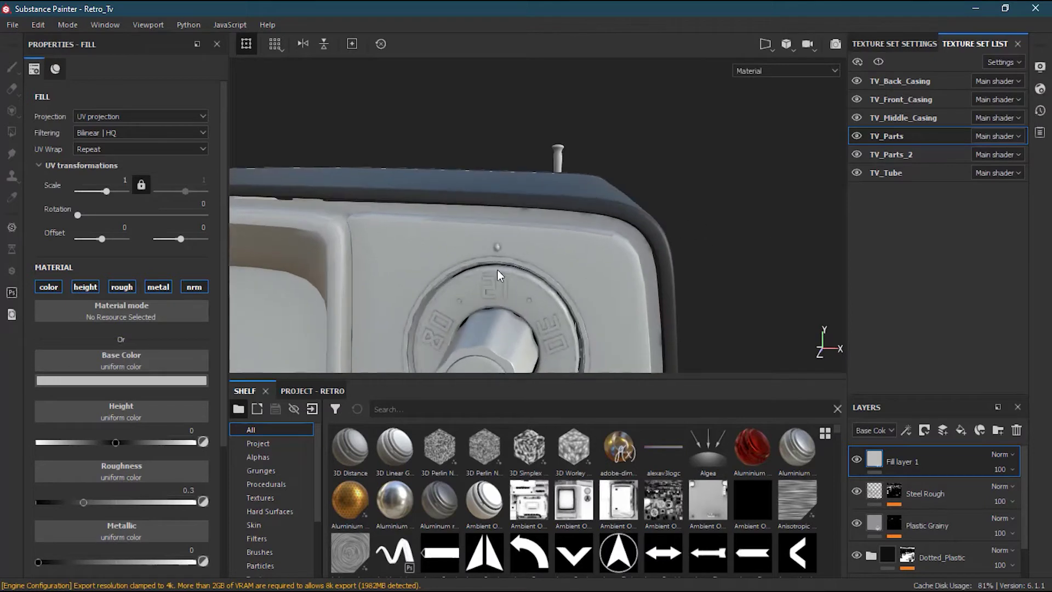
pyautogui.keyDown('alt'); pyautogui.moveTo(497, 268); pyautogui.dragTo(580, 251, button='middle'); pyautogui.keyUp('alt')
pyautogui.scroll(2, 539, 254)
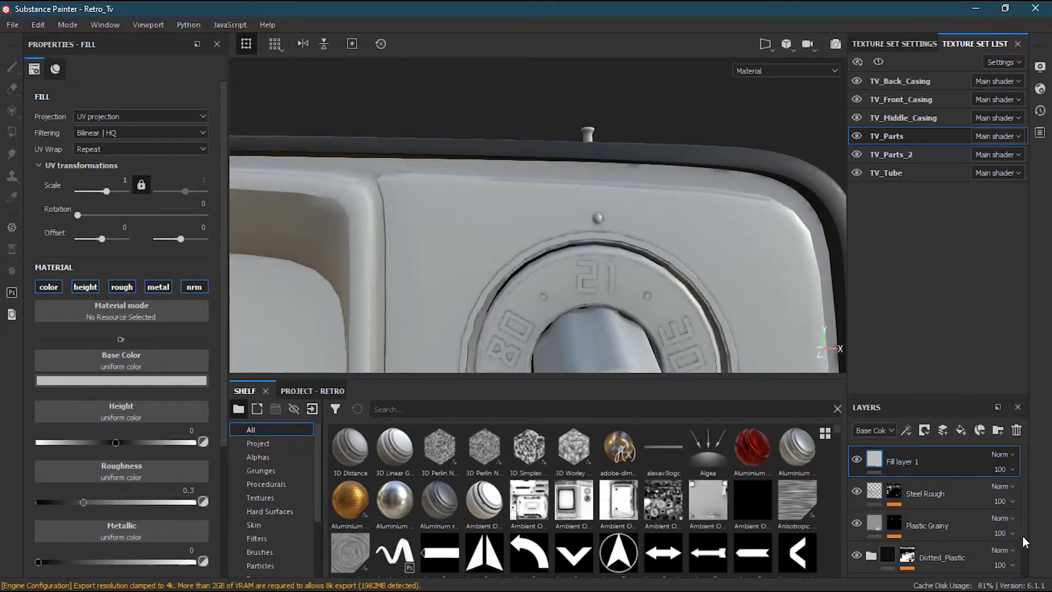
pyautogui.scroll(-1, 1024, 547)
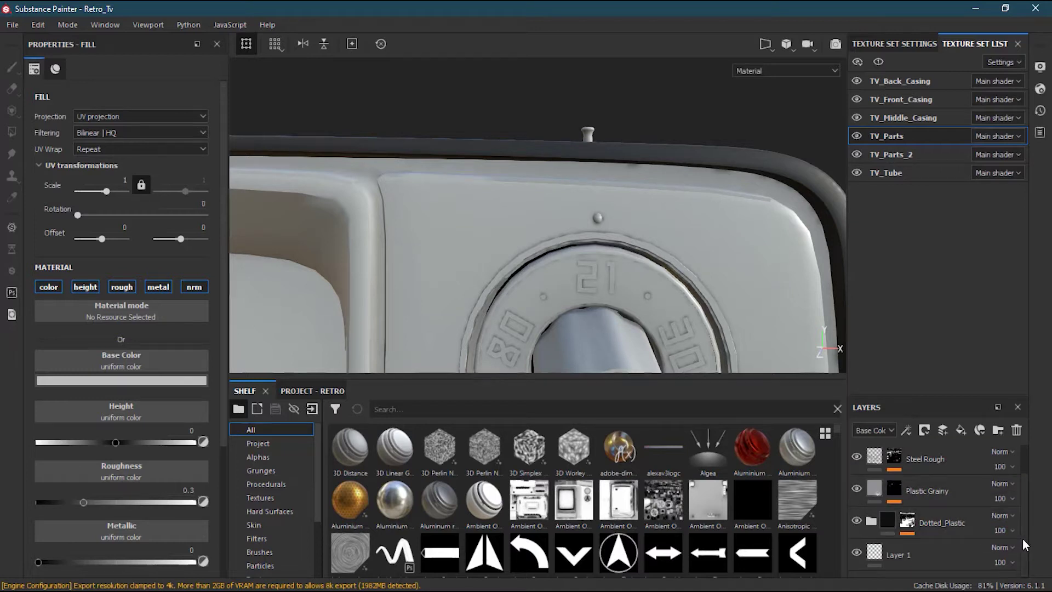
pyautogui.scroll(1, 1025, 481)
pyautogui.scroll(2, 534, 192)
pyautogui.keyDown('alt'); pyautogui.moveTo(701, 261); pyautogui.dragTo(638, 267, button='middle'); pyautogui.keyUp('alt')
pyautogui.keyDown('alt'); pyautogui.moveTo(638, 267); pyautogui.dragTo(726, 211, button='right'); pyautogui.keyUp('alt')
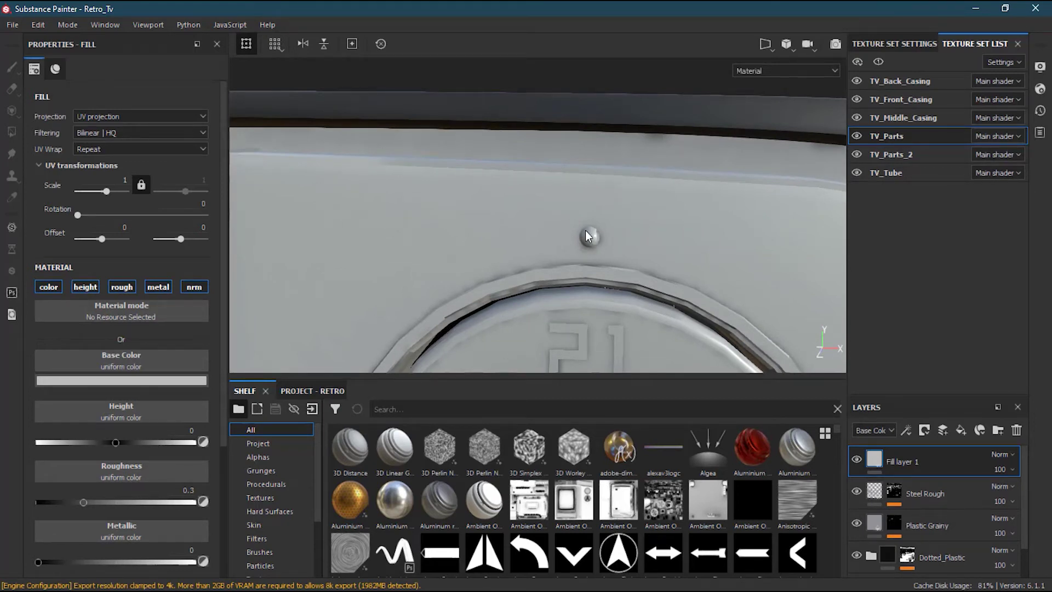
# Add a black mask to the new fill layer and reduce the brush size to 0.86.
pyautogui.click(924, 429)
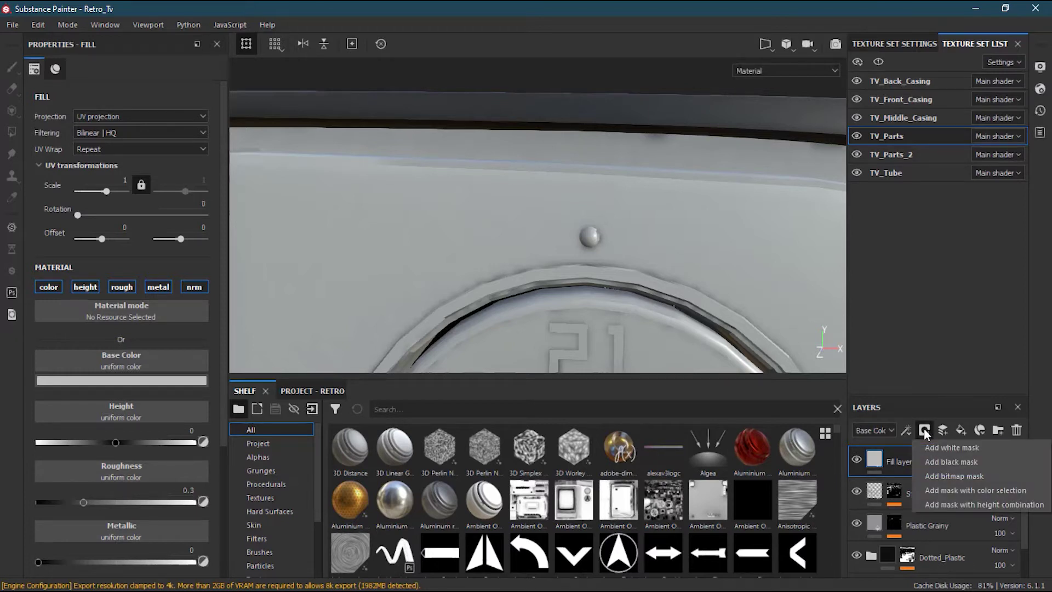
pyautogui.click(955, 461)
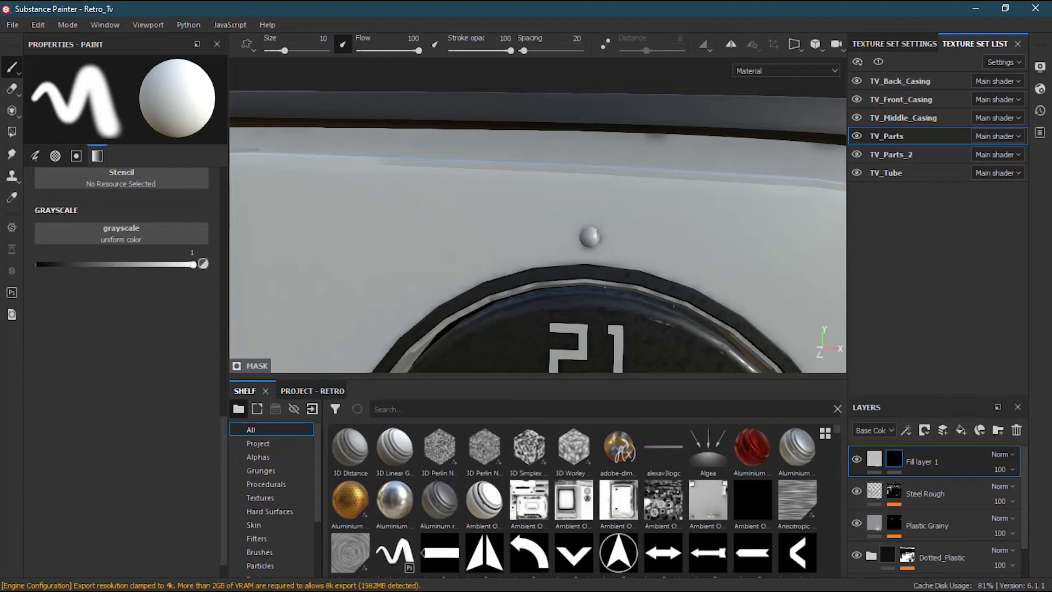
pyautogui.moveTo(628, 234)
pyautogui.keyDown('ctrl'); pyautogui.mouseDown(button='right')
pyautogui.moveTo(522, 233)
pyautogui.moveTo(628, 234)
pyautogui.mouseUp(button='right'); pyautogui.keyUp('ctrl')
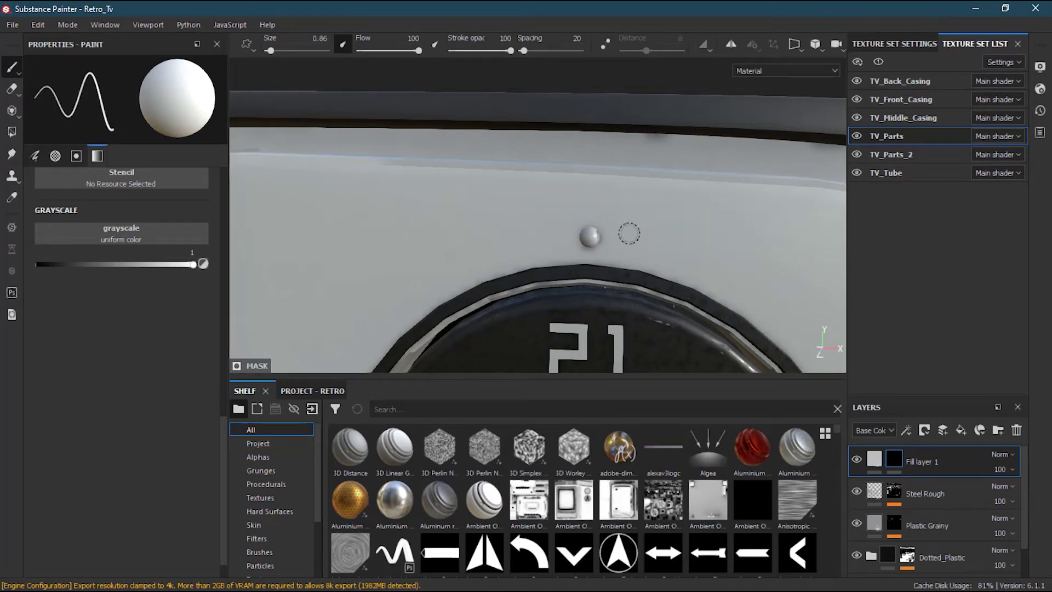
# Set the new fill layer's base color to dark red.
pyautogui.click(873, 459)
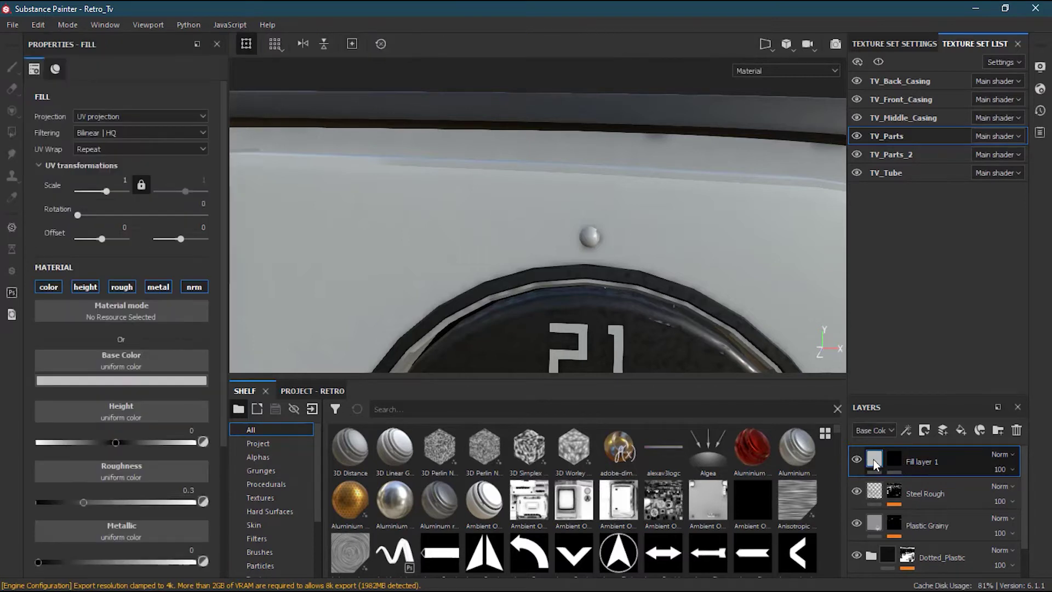
pyautogui.click(147, 377)
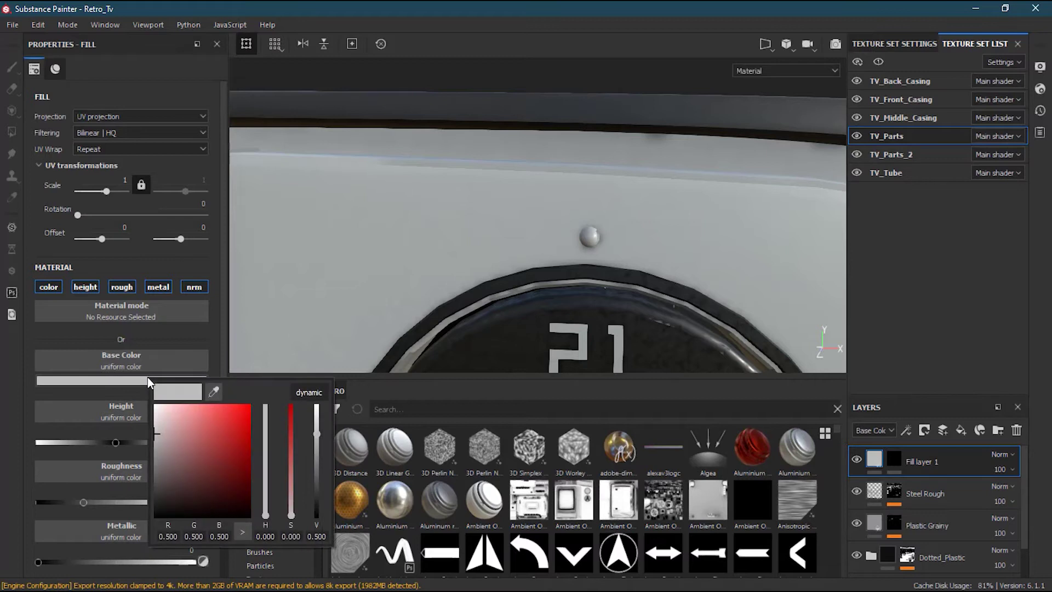
pyautogui.click(244, 459)
pyautogui.moveTo(246, 461); pyautogui.dragTo(264, 479)
# Paint white on the fill layer's mask over the indicator dot above the upper dial.
pyautogui.click(896, 459)
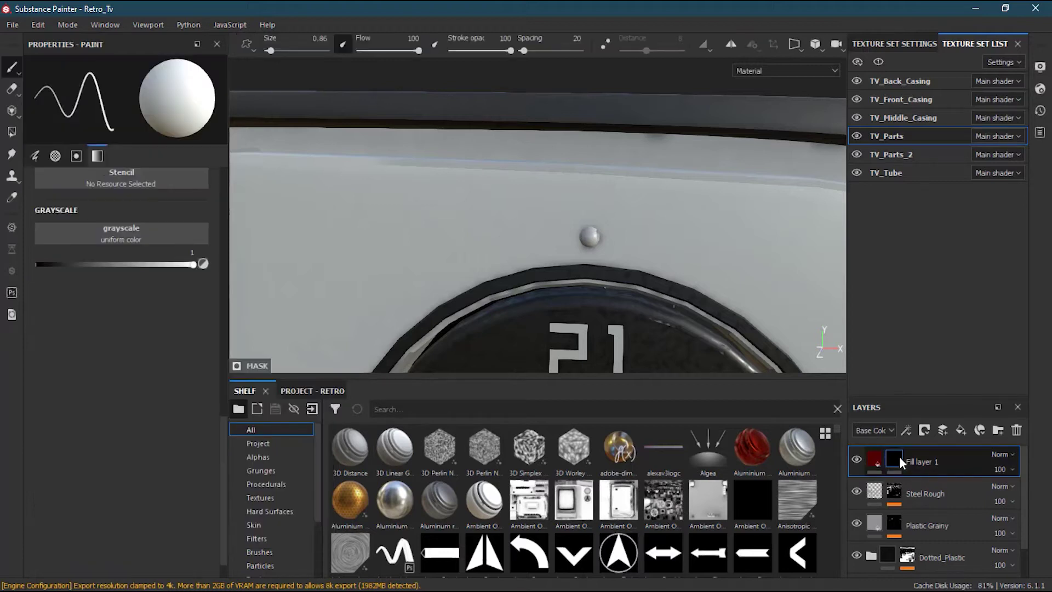
pyautogui.keyDown('alt'); pyautogui.moveTo(570, 226); pyautogui.dragTo(840, 216, button='right'); pyautogui.keyUp('alt')
pyautogui.keyDown('alt'); pyautogui.moveTo(601, 244); pyautogui.dragTo(749, 232, button='right'); pyautogui.keyUp('alt')
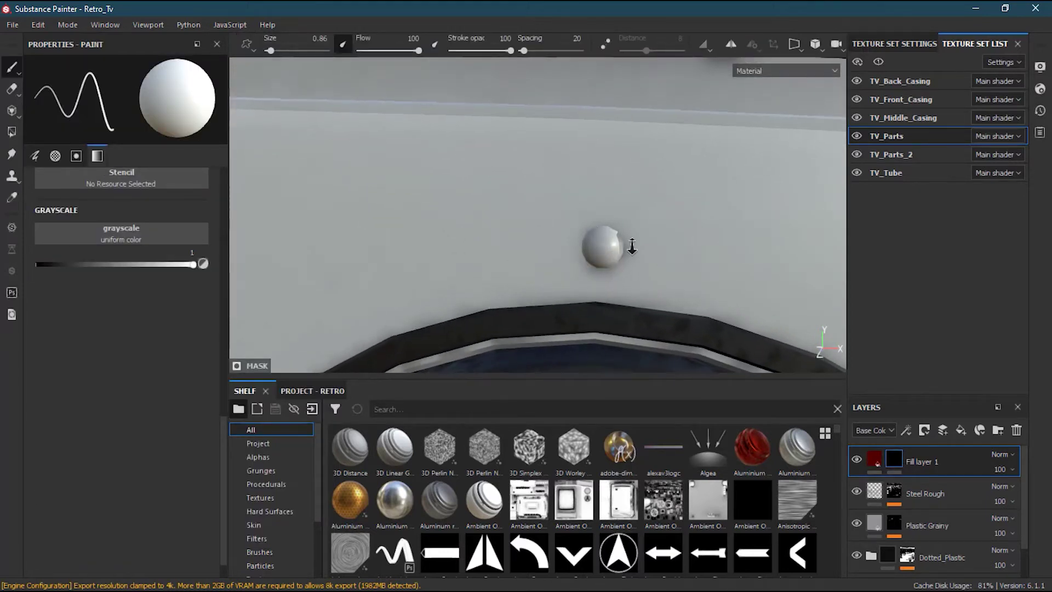
pyautogui.keyDown('alt'); pyautogui.moveTo(606, 242); pyautogui.dragTo(625, 244, button='right'); pyautogui.keyUp('alt')
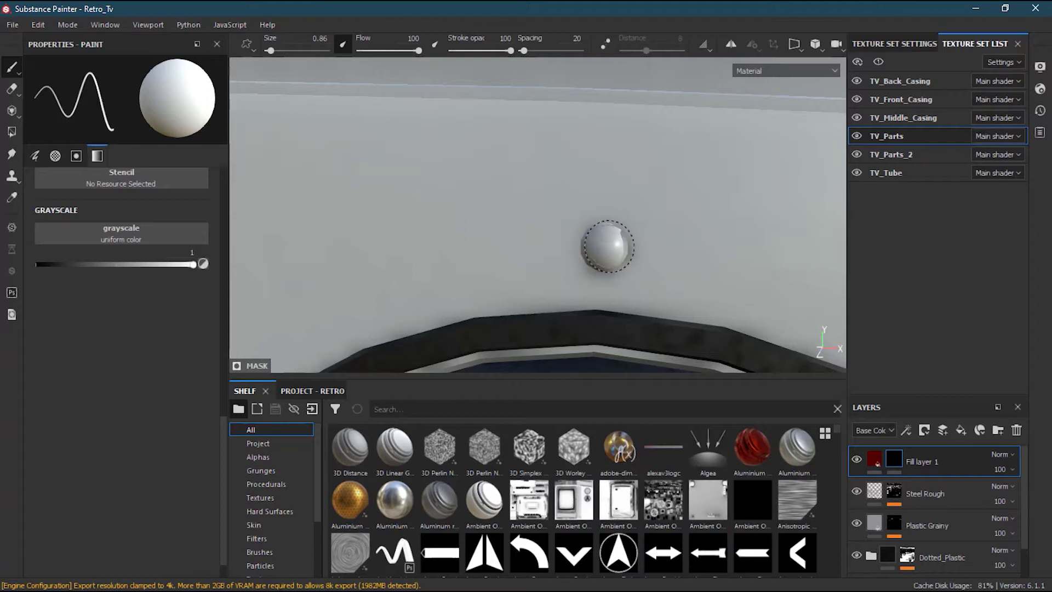
pyautogui.moveTo(605, 249)
pyautogui.mouseDown()
pyautogui.moveTo(616, 256)
pyautogui.moveTo(596, 246)
pyautogui.moveTo(600, 230)
pyautogui.mouseUp()
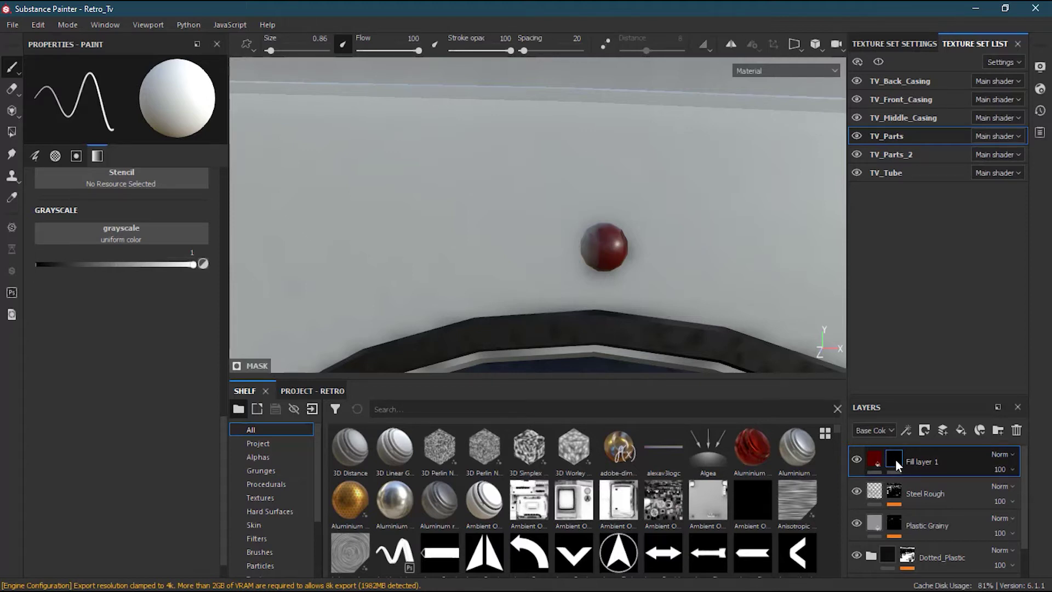
# Display the fill layer's mask alone and paint the rest of the indicator dot white.
pyautogui.moveTo(895, 459)
pyautogui.keyDown('alt'); pyautogui.click(893, 458); pyautogui.keyUp('alt')
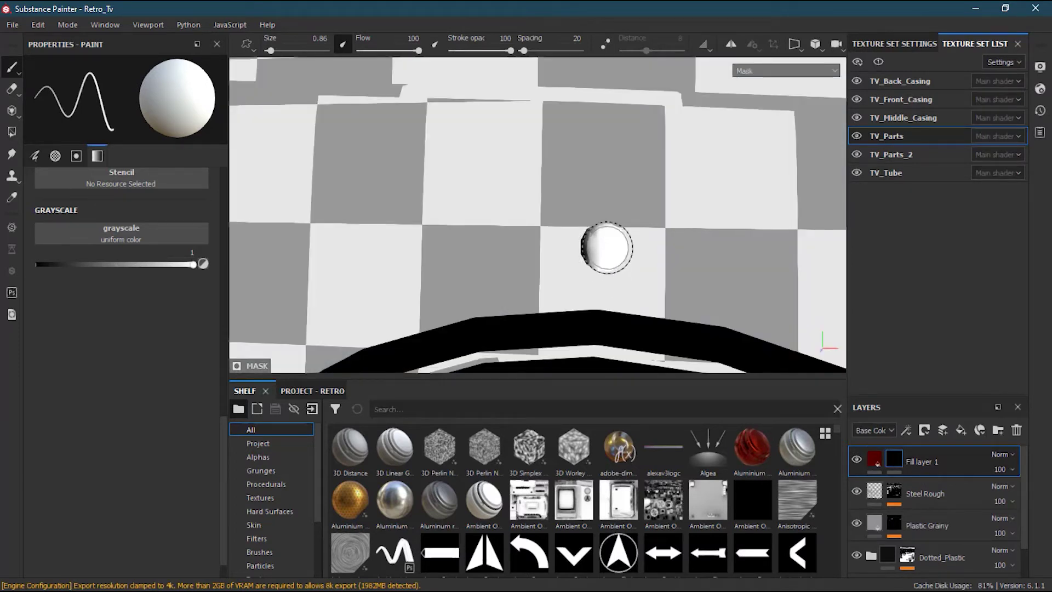
pyautogui.moveTo(599, 245)
pyautogui.mouseDown()
pyautogui.moveTo(587, 253)
pyautogui.moveTo(604, 227)
pyautogui.moveTo(608, 248)
pyautogui.moveTo(593, 258)
pyautogui.moveTo(609, 246)
pyautogui.moveTo(588, 256)
pyautogui.moveTo(607, 238)
pyautogui.mouseUp()
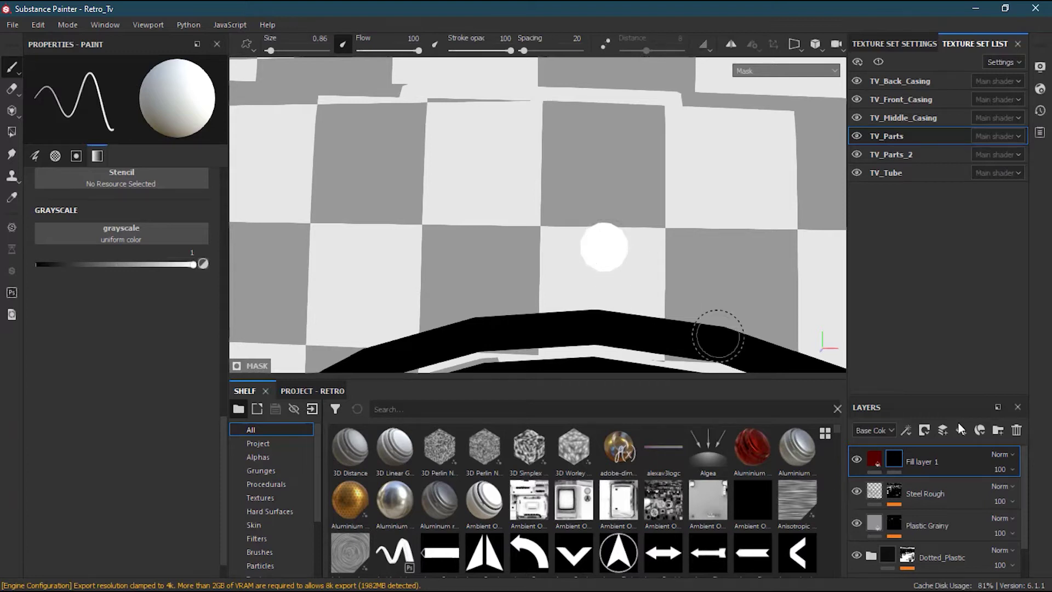
# Remove the hand-painted mask from the red fill layer.
pyautogui.click(876, 453)
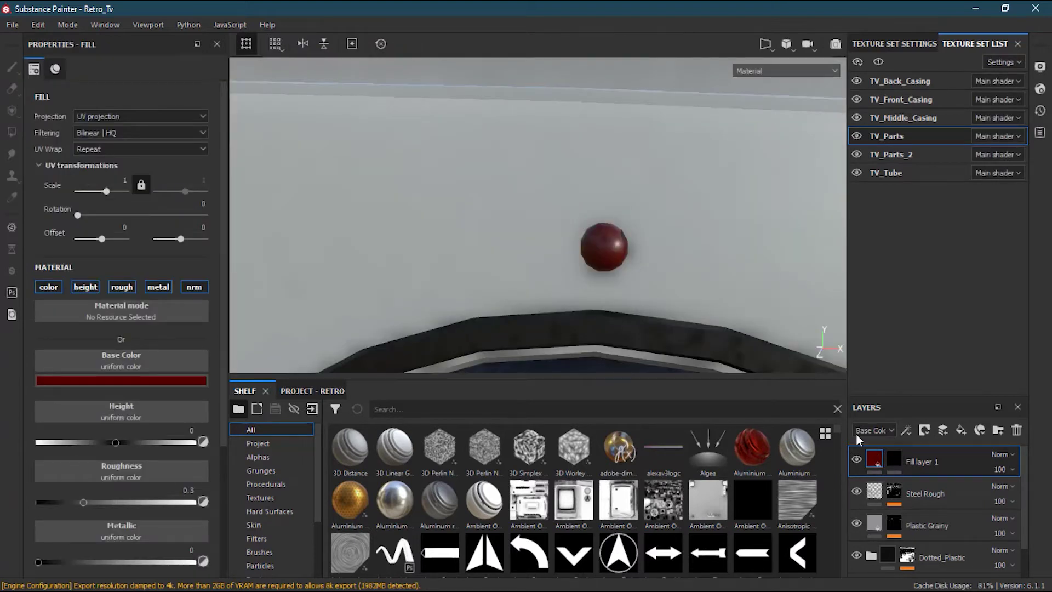
pyautogui.rightClick(896, 459)
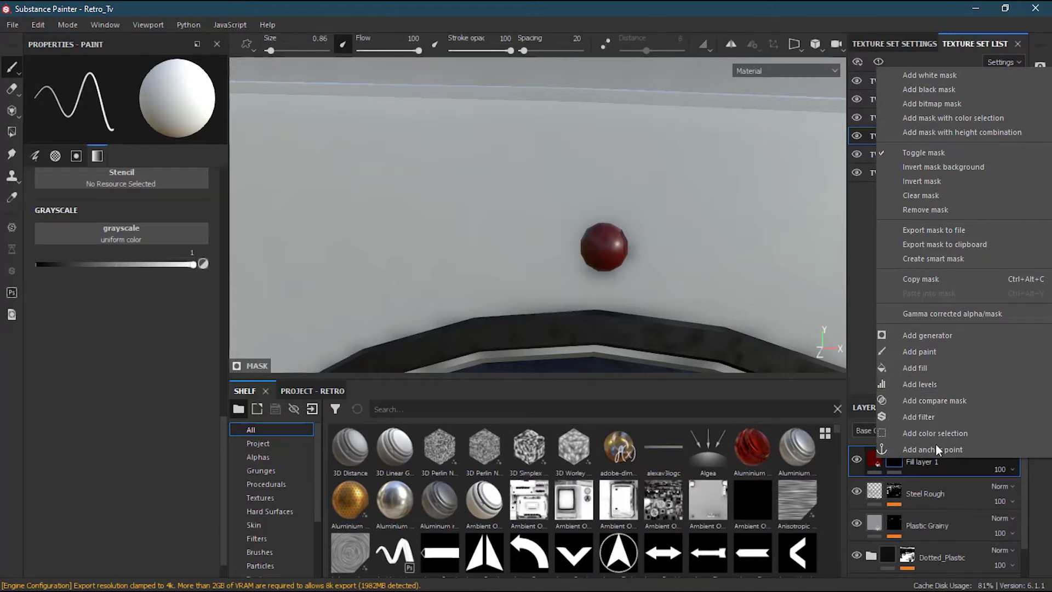
pyautogui.click(944, 209)
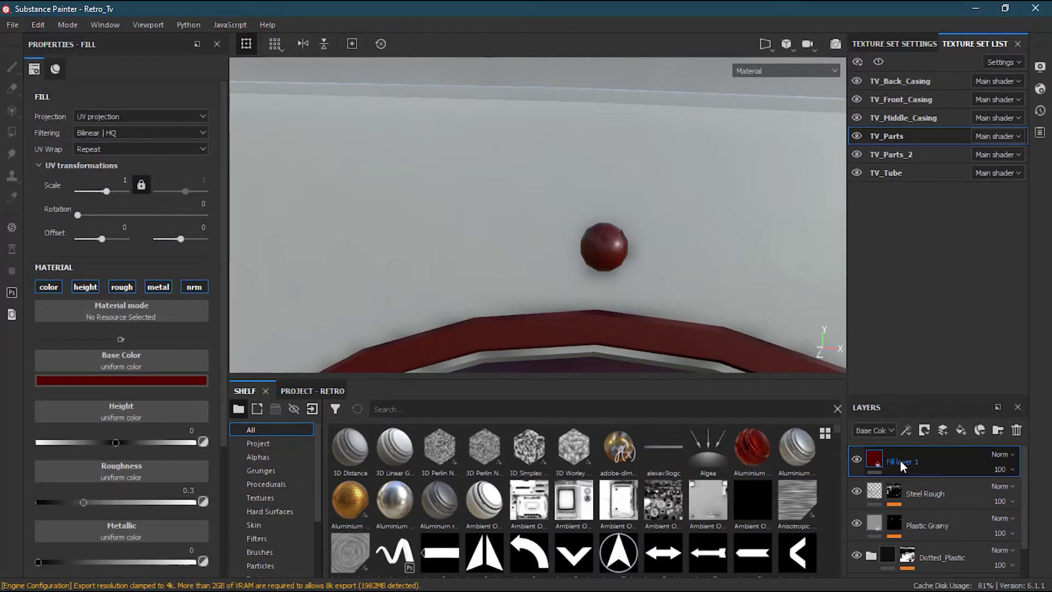
# Add a mask with color selection to the red fill layer.
pyautogui.keyDown('alt'); pyautogui.moveTo(715, 275); pyautogui.dragTo(716, 331, button='right'); pyautogui.keyUp('alt')
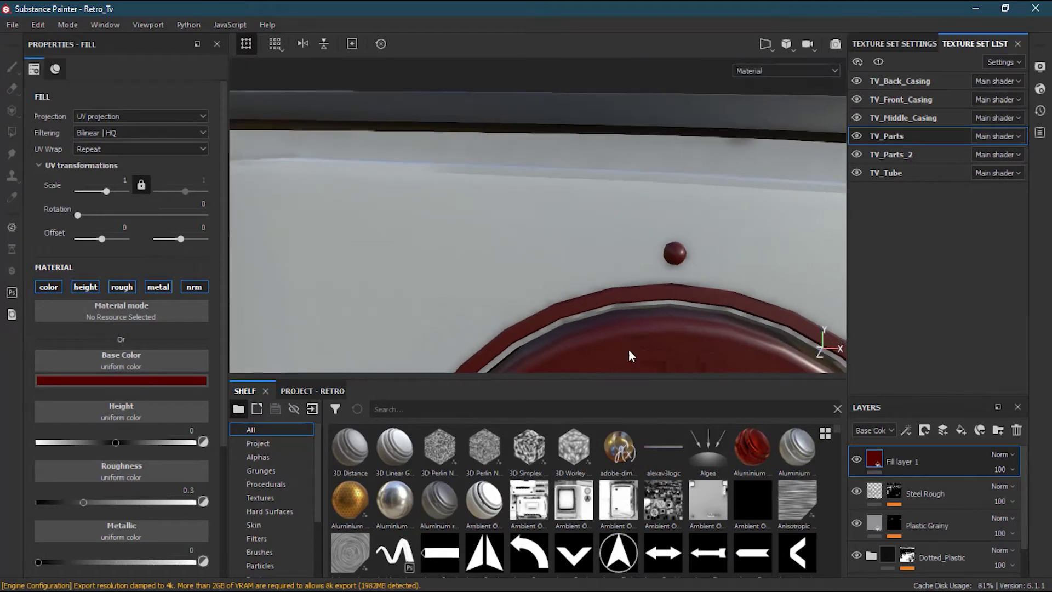
pyautogui.keyDown('alt'); pyautogui.moveTo(523, 274); pyautogui.dragTo(836, 266, button='right'); pyautogui.keyUp('alt')
pyautogui.keyDown('alt'); pyautogui.moveTo(742, 237); pyautogui.dragTo(606, 244, button='middle'); pyautogui.keyUp('alt')
pyautogui.rightClick(899, 461)
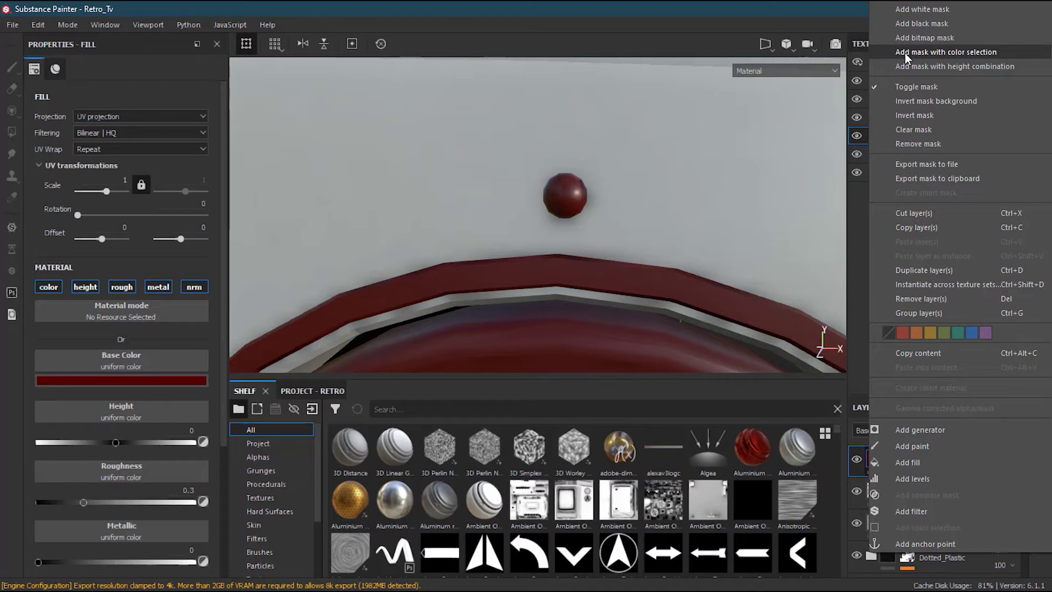
pyautogui.click(984, 53)
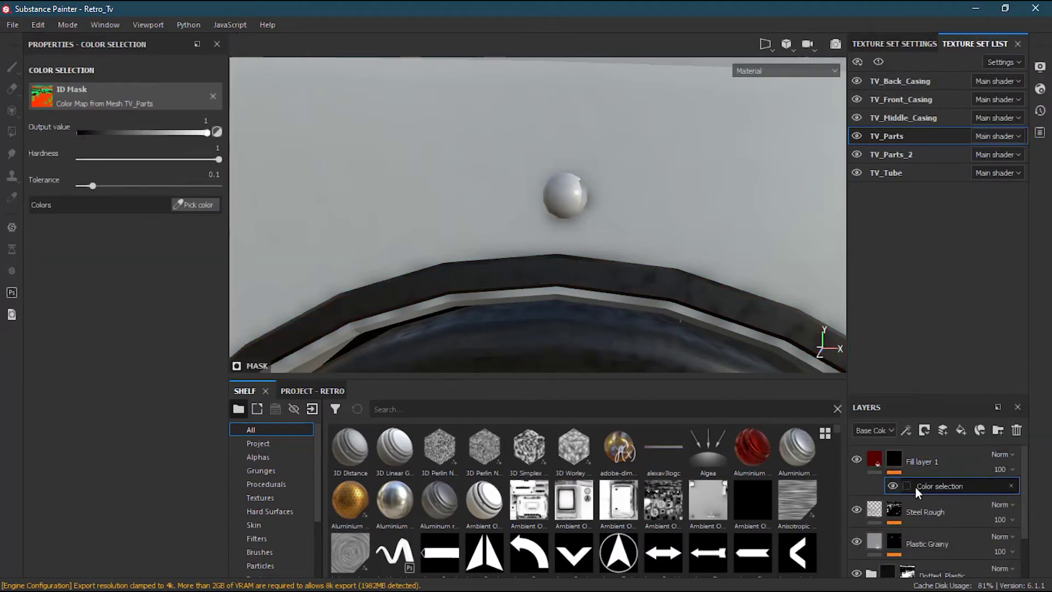
# Display the ID mesh map in the viewport.
pyautogui.click(795, 67)
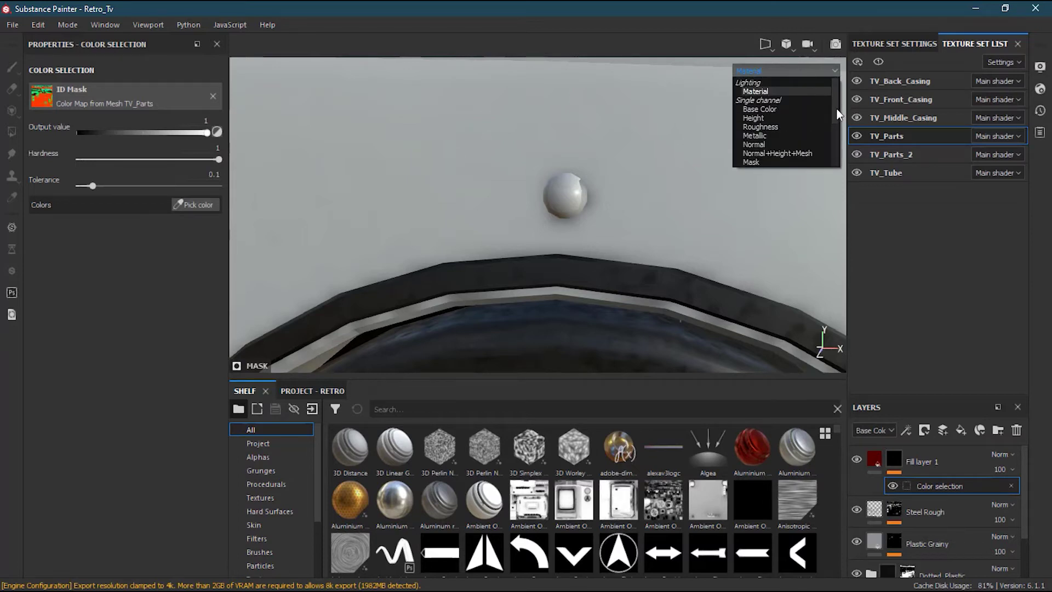
pyautogui.moveTo(836, 108); pyautogui.dragTo(836, 129)
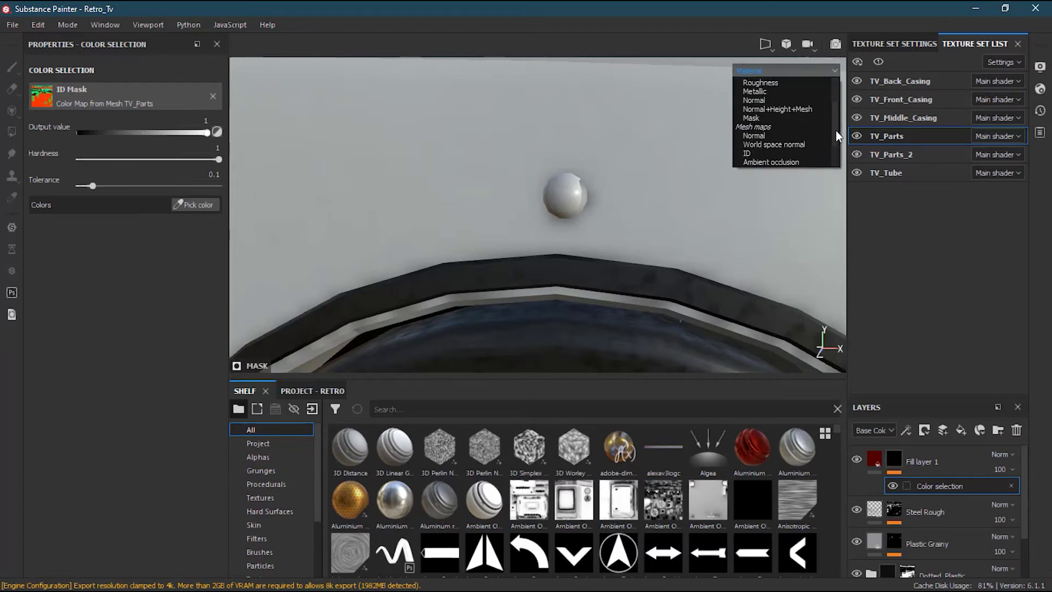
pyautogui.click(779, 155)
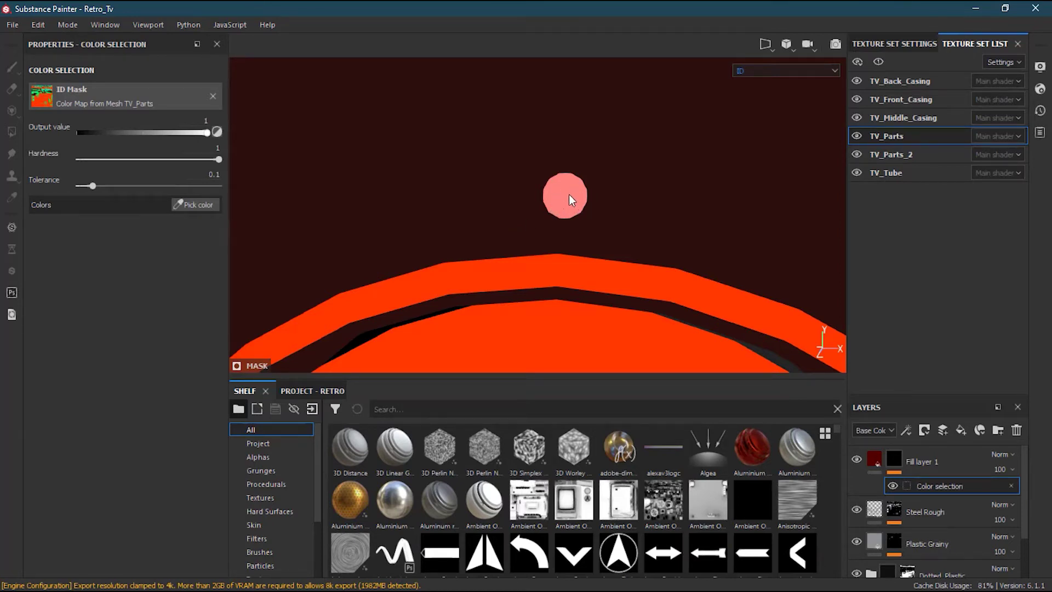
# Examine the ID colors of both dials and their indicator dots, and return to the material display.
pyautogui.keyDown('alt'); pyautogui.moveTo(622, 193); pyautogui.dragTo(634, 289, button='right'); pyautogui.keyUp('alt')
pyautogui.keyDown('alt'); pyautogui.moveTo(633, 288); pyautogui.dragTo(630, 23, button='middle'); pyautogui.keyUp('alt')
pyautogui.keyDown('alt'); pyautogui.moveTo(624, 306); pyautogui.dragTo(610, 219, button='middle'); pyautogui.keyUp('alt')
pyautogui.keyDown('alt'); pyautogui.moveTo(603, 113); pyautogui.dragTo(623, 270, button='middle'); pyautogui.keyUp('alt')
pyautogui.keyDown('alt'); pyautogui.moveTo(622, 270); pyautogui.dragTo(585, 138, button='right'); pyautogui.keyUp('alt')
pyautogui.keyDown('alt'); pyautogui.moveTo(584, 139); pyautogui.dragTo(504, 360, button='middle'); pyautogui.keyUp('alt')
pyautogui.keyDown('alt'); pyautogui.moveTo(563, 208); pyautogui.dragTo(556, 287, button='middle'); pyautogui.keyUp('alt')
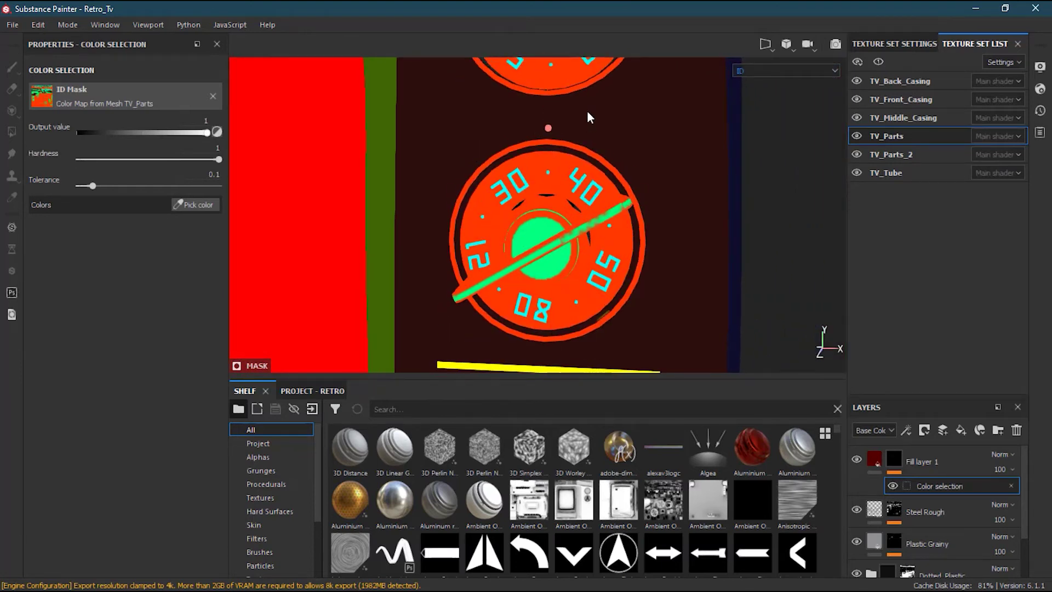
pyautogui.keyDown('alt'); pyautogui.moveTo(587, 113); pyautogui.dragTo(562, 203, button='middle'); pyautogui.keyUp('alt')
pyautogui.keyDown('alt'); pyautogui.moveTo(557, 122); pyautogui.dragTo(556, 175, button='middle'); pyautogui.keyUp('alt')
pyautogui.keyDown('alt'); pyautogui.moveTo(443, 211); pyautogui.dragTo(602, 202, button='right'); pyautogui.keyUp('alt')
pyautogui.keyDown('alt'); pyautogui.moveTo(745, 172); pyautogui.dragTo(650, 244, button='middle'); pyautogui.keyUp('alt')
pyautogui.keyDown('alt'); pyautogui.moveTo(560, 235); pyautogui.dragTo(695, 249, button='right'); pyautogui.keyUp('alt')
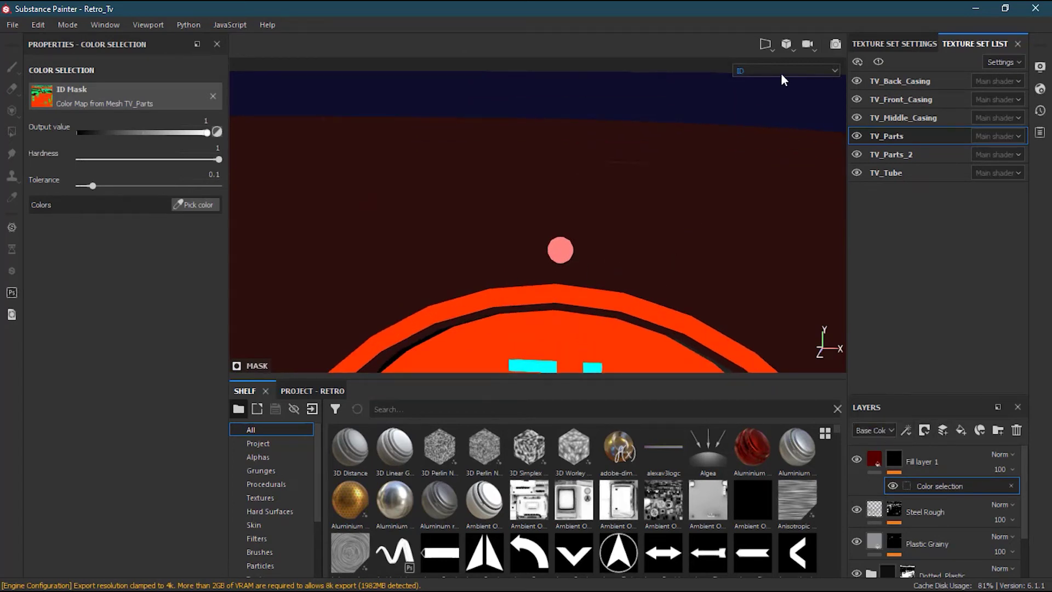
pyautogui.press('m')
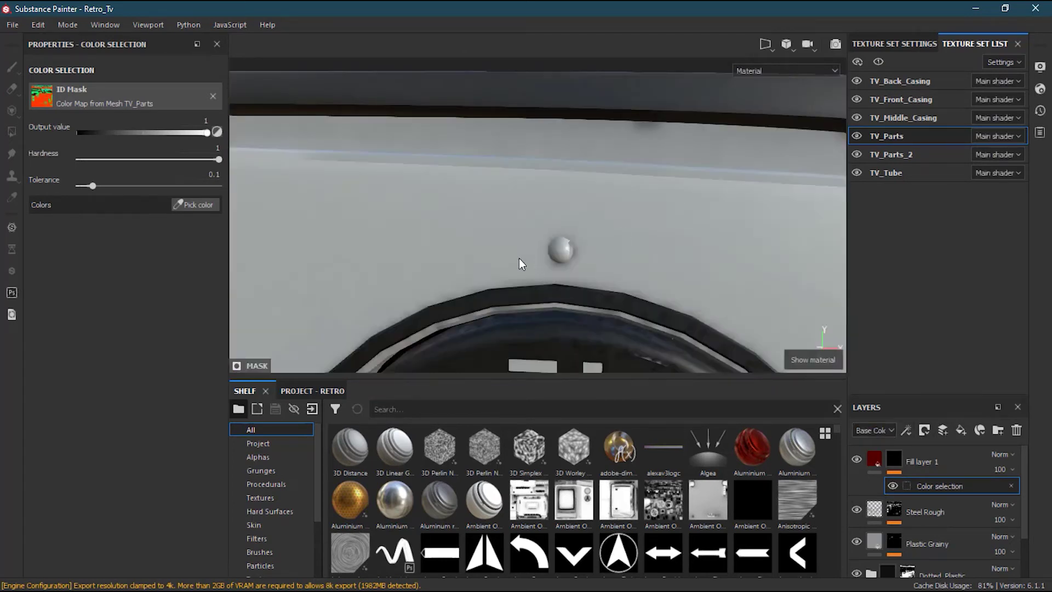
# Pick the pink ID color of the indicator dot above the dial for the red fill layer's color selection.
pyautogui.scroll(2, 518, 263)
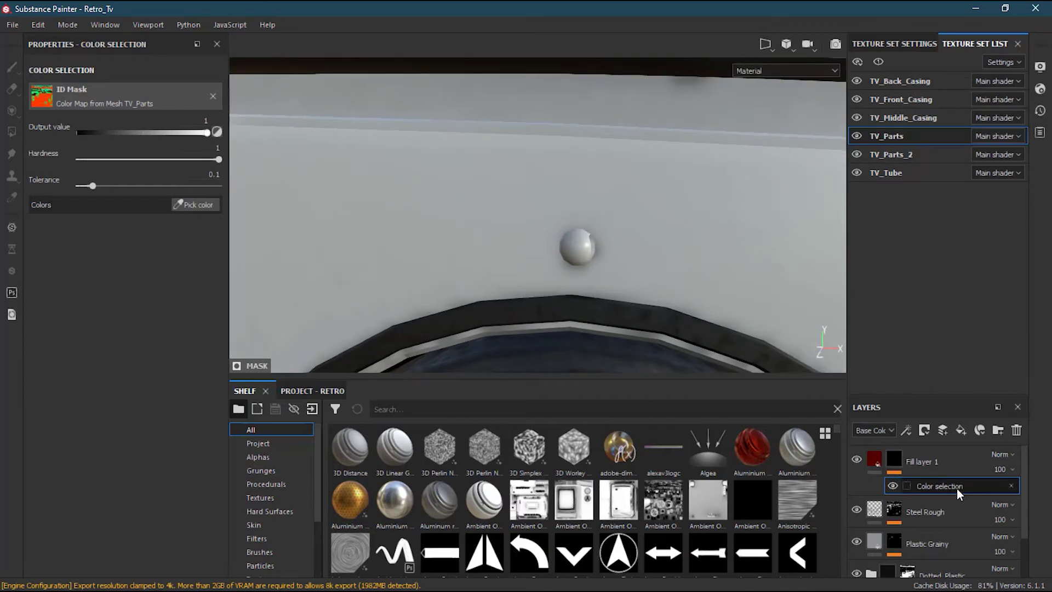
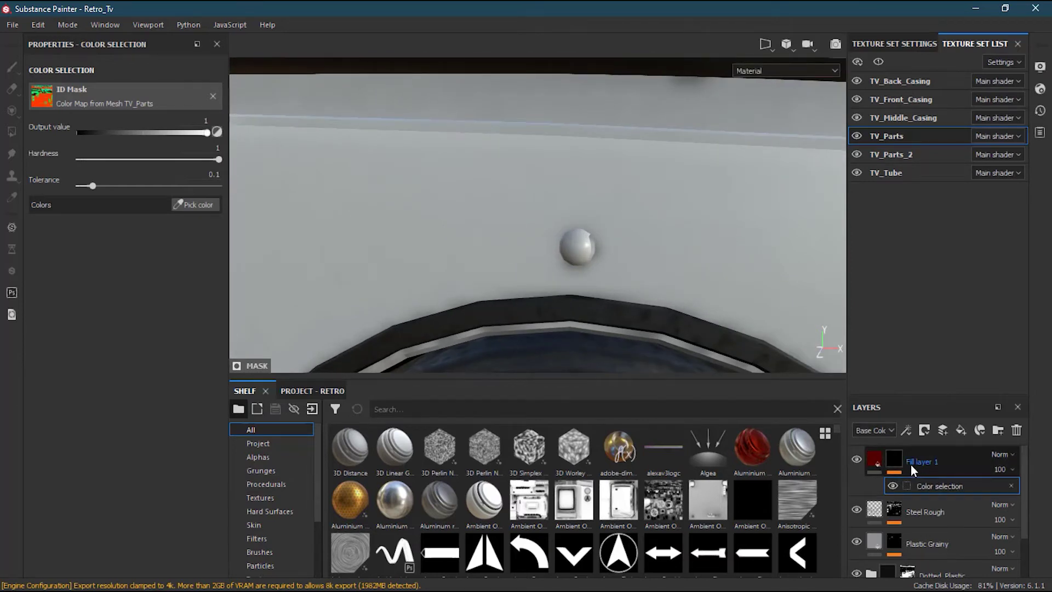
pyautogui.click(902, 461)
pyautogui.rightClick(902, 461)
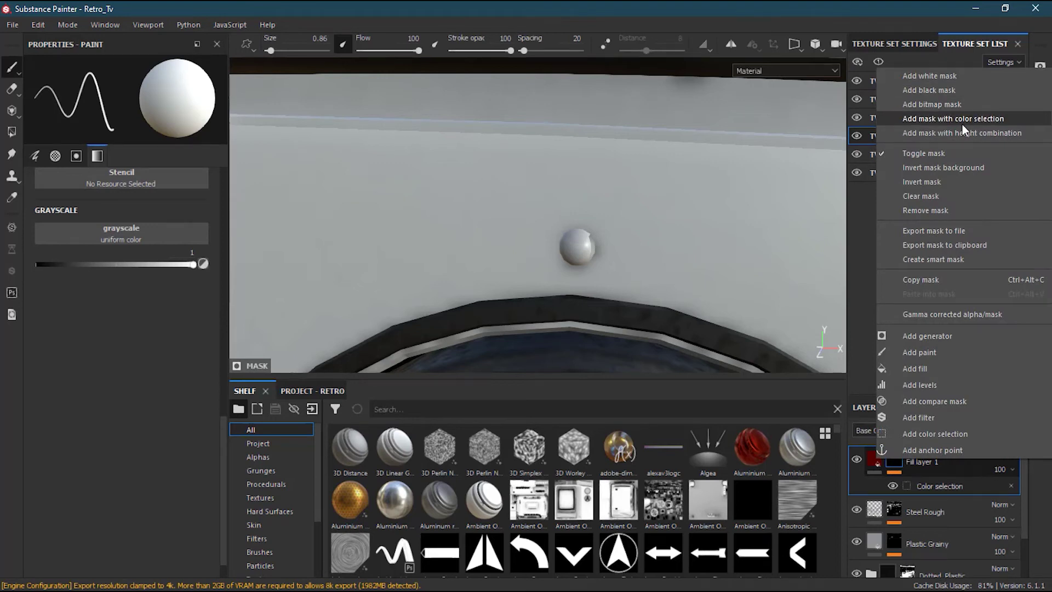
pyautogui.click(924, 484)
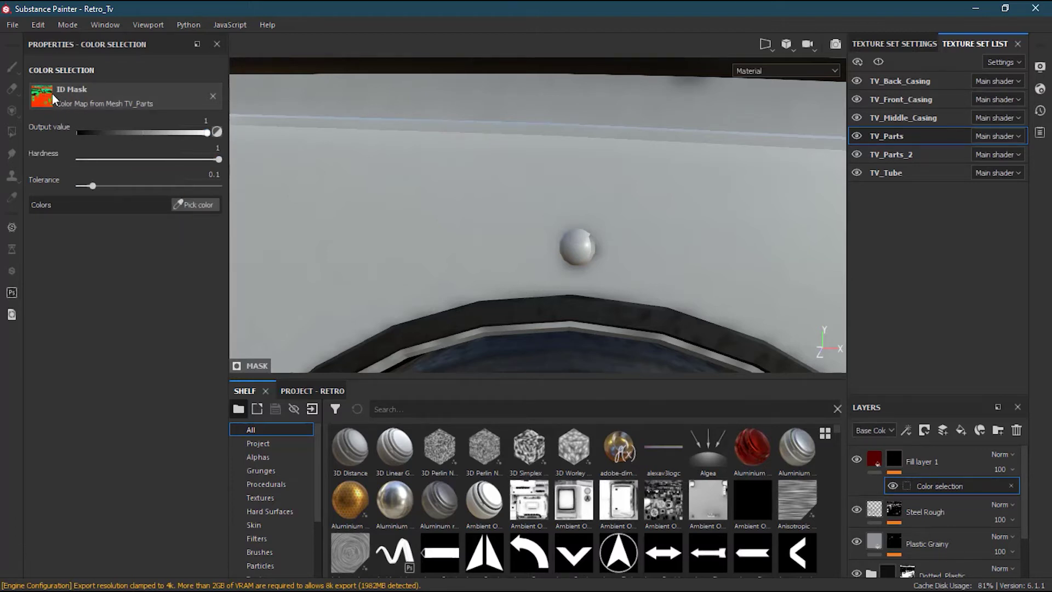
pyautogui.click(188, 205)
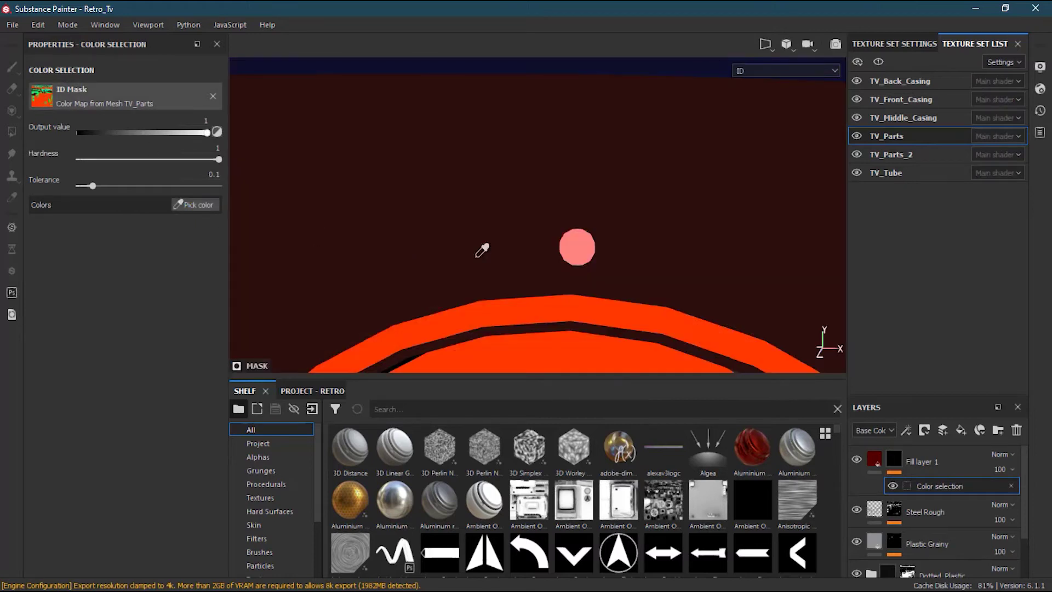
pyautogui.click(582, 239)
# Examine the indicator dots above both dials and the red fill layer's mask, and return to the layer's fill properties.
pyautogui.keyDown('alt'); pyautogui.moveTo(623, 336); pyautogui.dragTo(676, 215, button='middle'); pyautogui.keyUp('alt')
pyautogui.keyDown('alt'); pyautogui.moveTo(676, 216); pyautogui.dragTo(443, 274, button='right'); pyautogui.keyUp('alt')
pyautogui.keyDown('alt'); pyautogui.moveTo(444, 274); pyautogui.dragTo(535, 305, button='middle'); pyautogui.keyUp('alt')
pyautogui.keyDown('alt'); pyautogui.moveTo(618, 252); pyautogui.dragTo(584, 131, button='middle'); pyautogui.keyUp('alt')
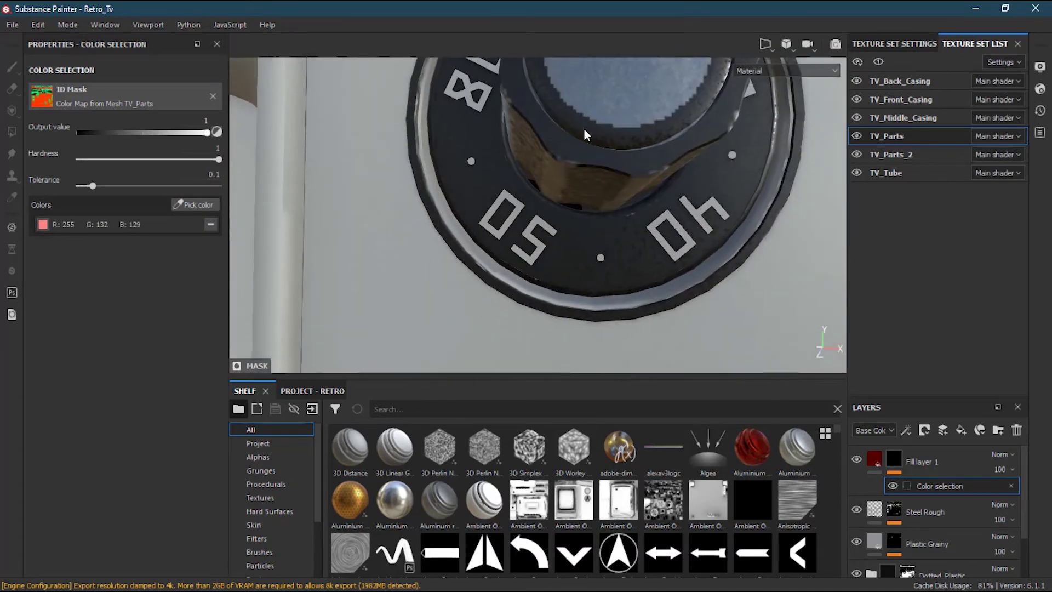
pyautogui.keyDown('alt'); pyautogui.moveTo(595, 334); pyautogui.dragTo(592, 163, button='middle'); pyautogui.keyUp('alt')
pyautogui.keyDown('alt'); pyautogui.moveTo(591, 162); pyautogui.dragTo(690, 244, button='right'); pyautogui.keyUp('alt')
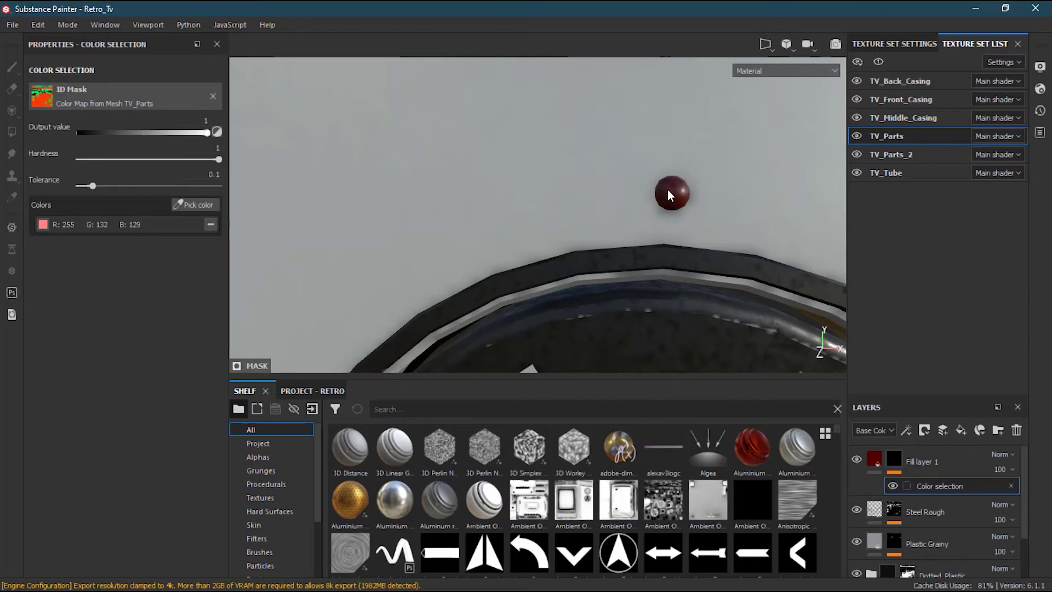
pyautogui.keyDown('alt'); pyautogui.moveTo(705, 127); pyautogui.dragTo(627, 117); pyautogui.keyUp('alt')
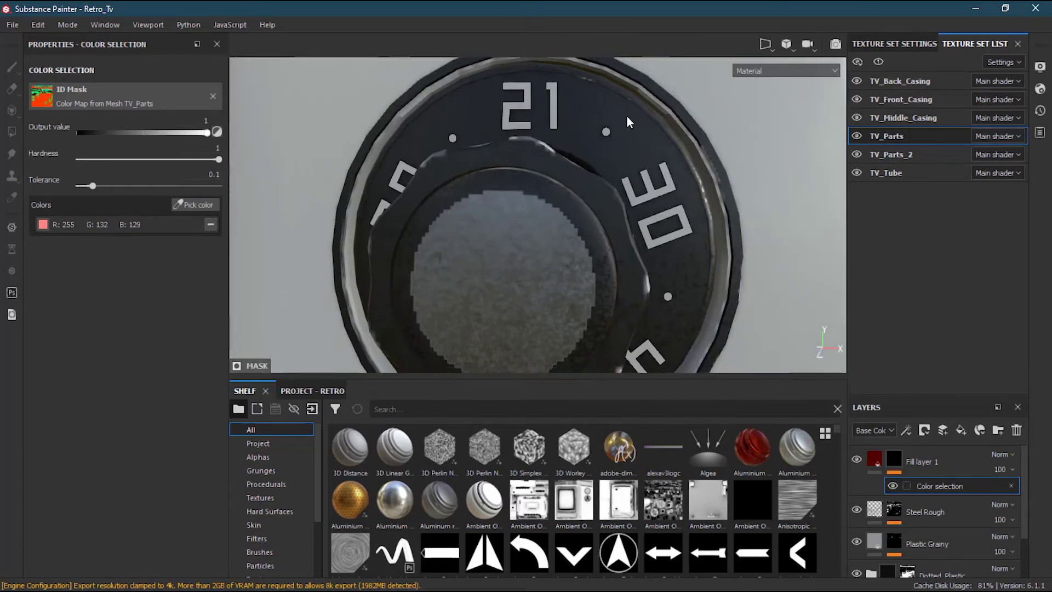
pyautogui.keyDown('alt'); pyautogui.moveTo(482, 76); pyautogui.dragTo(472, 173, button='middle'); pyautogui.keyUp('alt')
pyautogui.keyDown('alt'); pyautogui.moveTo(481, 220); pyautogui.dragTo(730, 193, button='right'); pyautogui.keyUp('alt')
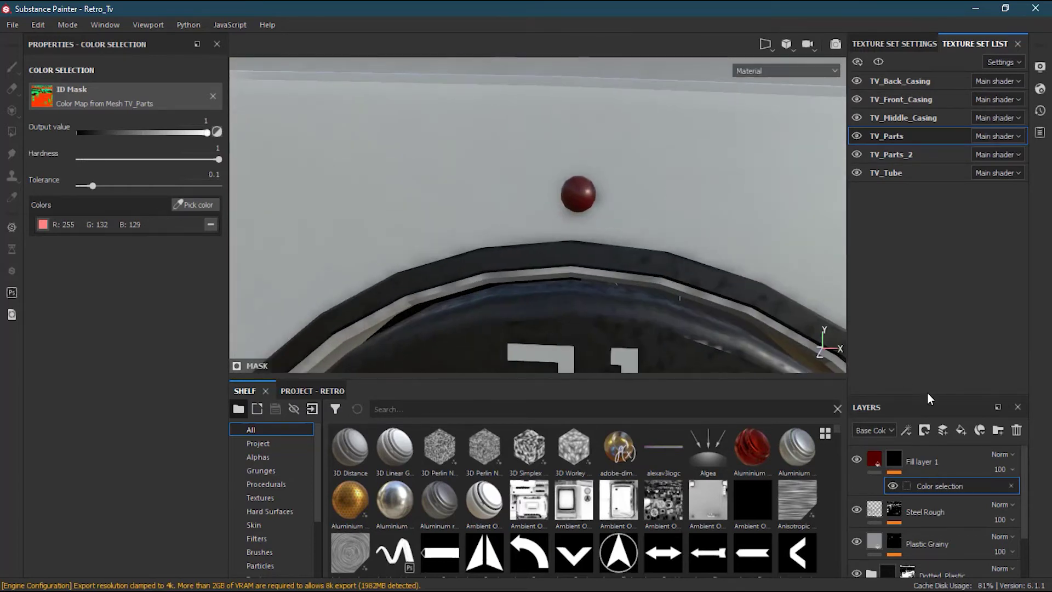
pyautogui.keyDown('alt'); pyautogui.click(895, 464); pyautogui.keyUp('alt')
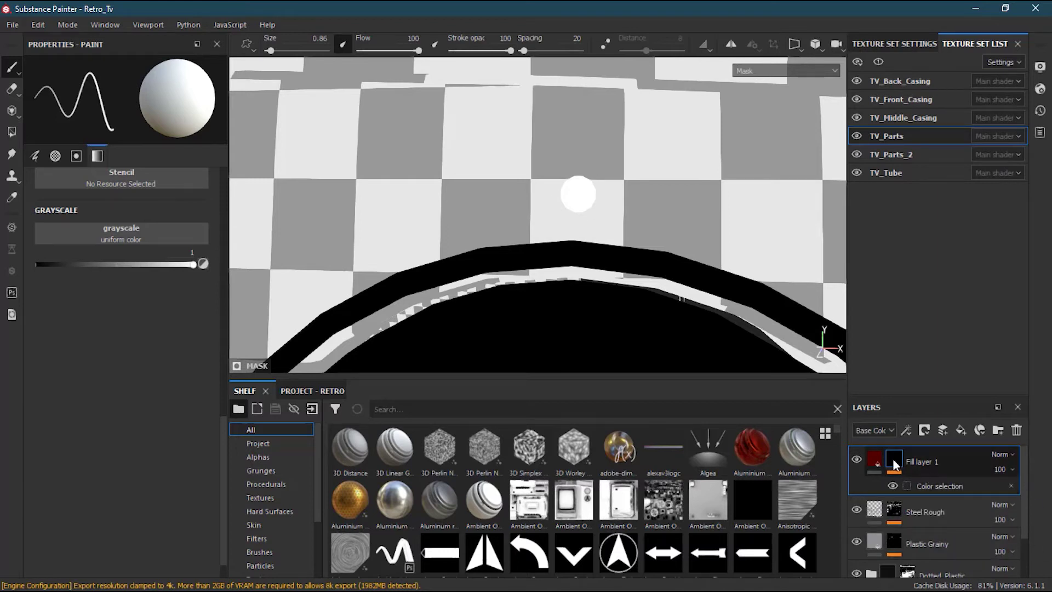
pyautogui.click(875, 459)
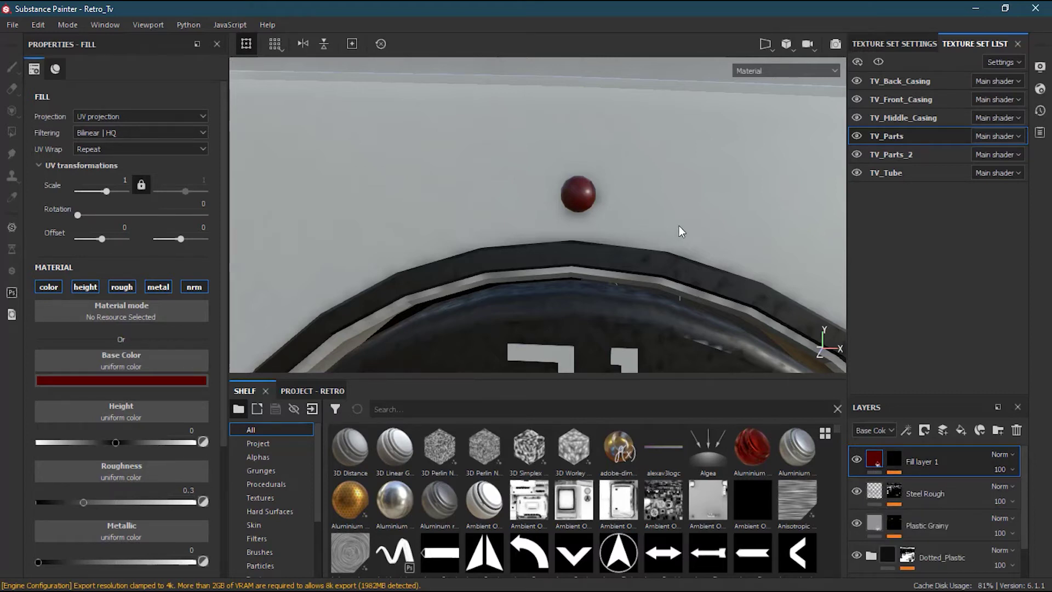
# Set the red fill layer's metallic to 0.4 and its roughness to 0.24.
pyautogui.scroll(-2, 679, 230)
pyautogui.keyDown('alt'); pyautogui.moveTo(816, 174); pyautogui.dragTo(750, 218, button='right'); pyautogui.keyUp('alt')
pyautogui.keyDown('alt'); pyautogui.moveTo(740, 218); pyautogui.dragTo(660, 257, button='middle'); pyautogui.keyUp('alt')
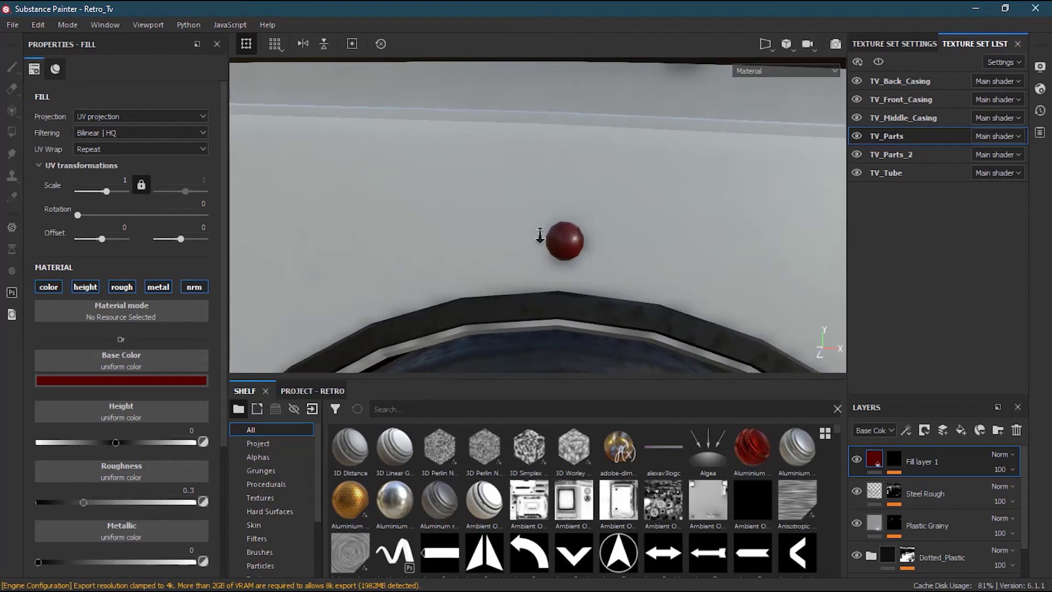
pyautogui.keyDown('alt'); pyautogui.moveTo(540, 236); pyautogui.dragTo(610, 248, button='right'); pyautogui.keyUp('alt')
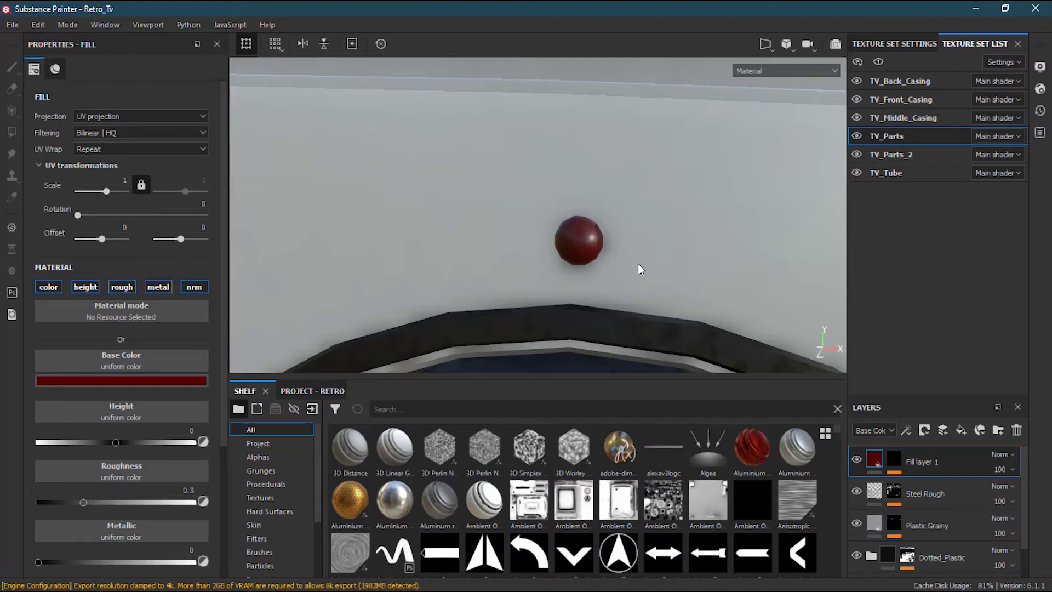
pyautogui.scroll(-3, 221, 360)
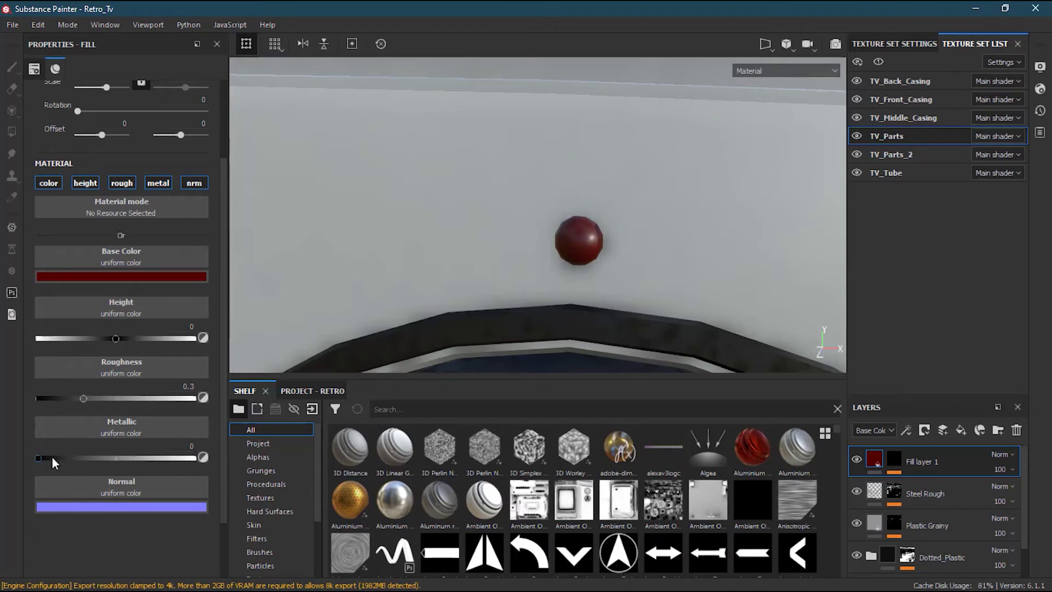
pyautogui.moveTo(41, 456); pyautogui.dragTo(100, 457)
pyautogui.click(194, 446)
pyautogui.write('.4')
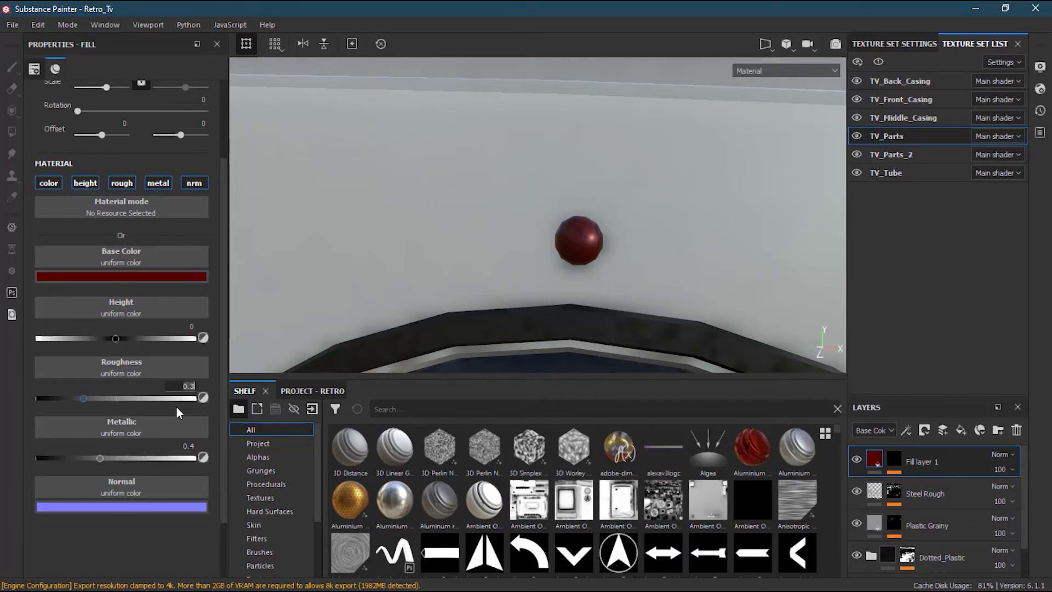
pyautogui.press('Return')
pyautogui.write('4')
pyautogui.press('Return')
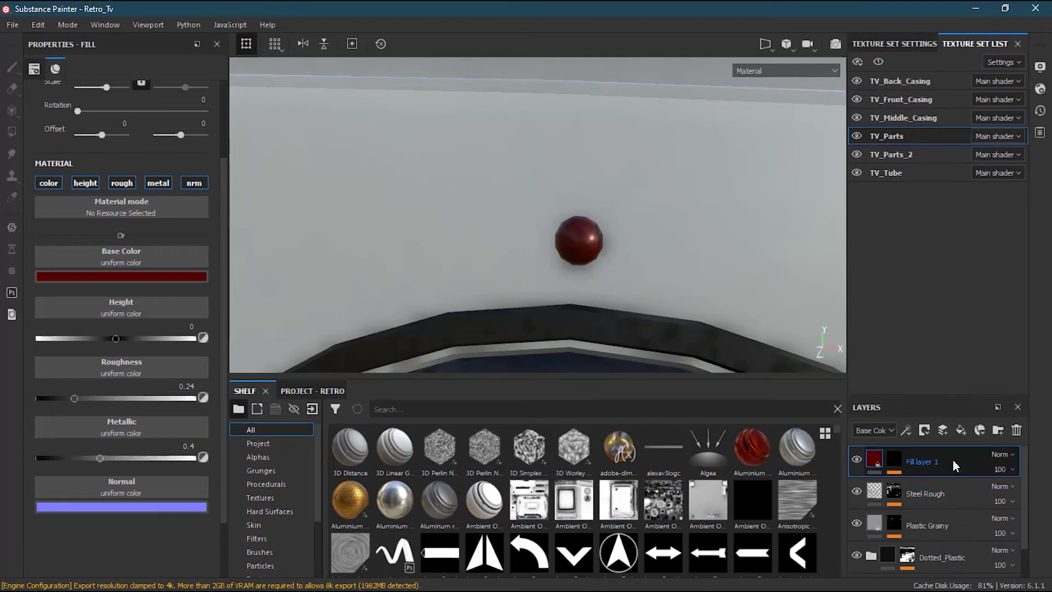
# Change the red fill layer's base color to a slightly muted dark red, R 0.073, G 0.004, B 0.004.
pyautogui.keyDown('alt'); pyautogui.moveTo(662, 264); pyautogui.dragTo(515, 288, button='right'); pyautogui.keyUp('alt')
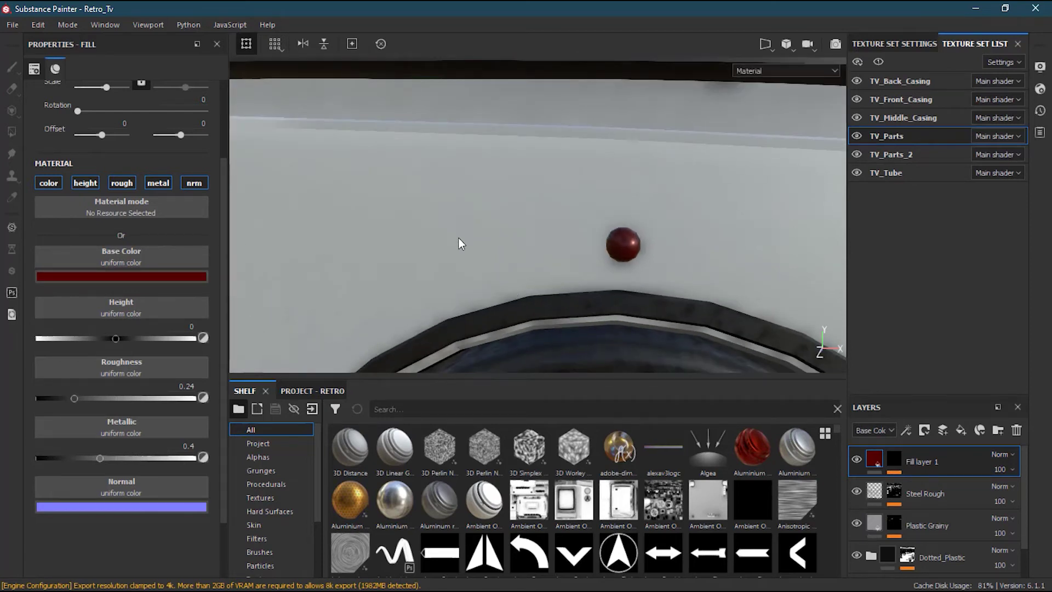
pyautogui.keyDown('alt'); pyautogui.moveTo(572, 237); pyautogui.dragTo(719, 237, button='right'); pyautogui.keyUp('alt')
pyautogui.keyDown('alt'); pyautogui.moveTo(735, 255); pyautogui.dragTo(676, 263, button='middle'); pyautogui.keyUp('alt')
pyautogui.click(175, 276)
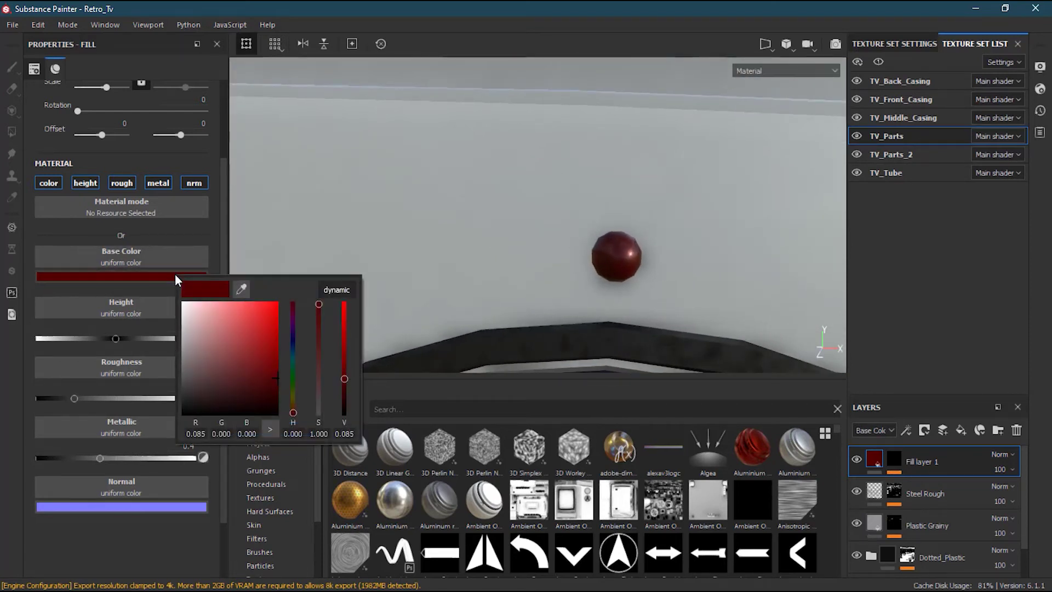
pyautogui.click(238, 384)
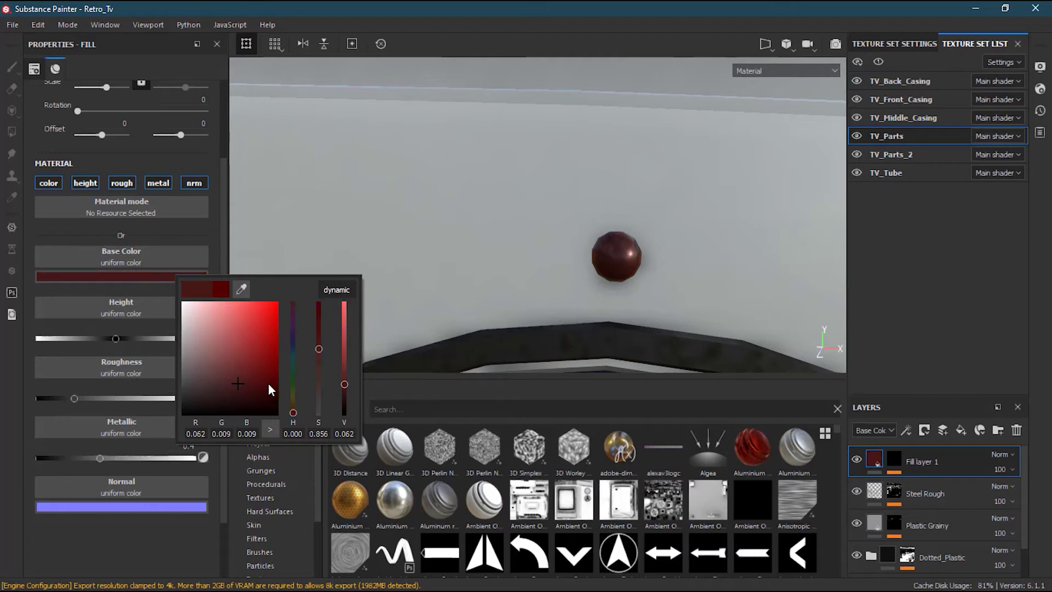
pyautogui.moveTo(261, 386)
pyautogui.mouseDown()
pyautogui.moveTo(265, 376)
pyautogui.moveTo(251, 379)
pyautogui.mouseUp()
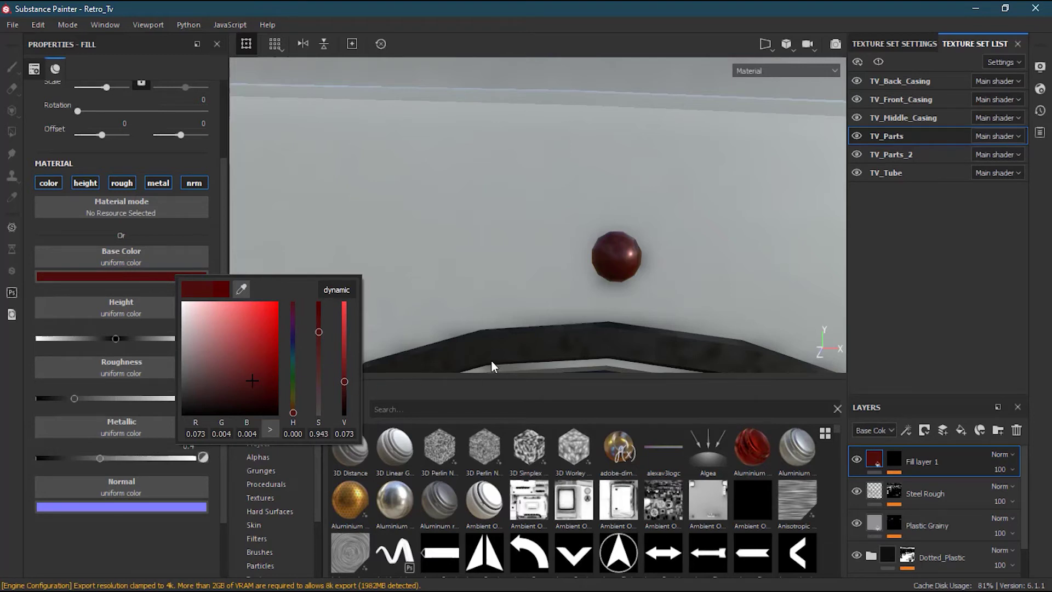
pyautogui.click(704, 270)
# Examine the color and gloss of the red indicator dots above the upper and lower dials up close.
pyautogui.scroll(-3, 705, 271)
pyautogui.keyDown('alt'); pyautogui.moveTo(657, 269); pyautogui.dragTo(667, 151, button='middle'); pyautogui.keyUp('alt')
pyautogui.scroll(-1, 668, 151)
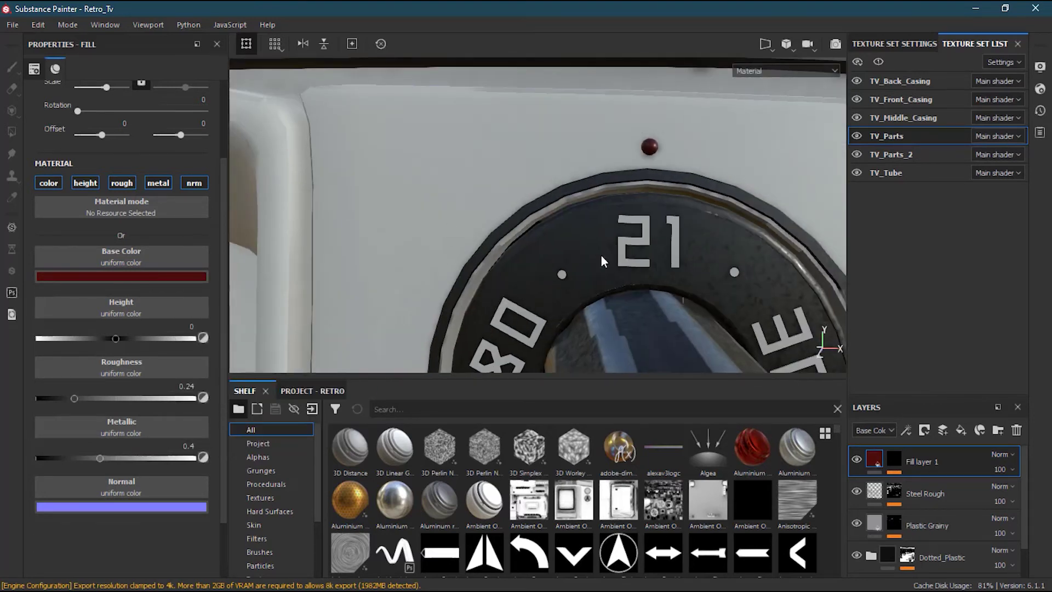
pyautogui.keyDown('alt'); pyautogui.moveTo(716, 263); pyautogui.dragTo(700, 149, button='middle'); pyautogui.keyUp('alt')
pyautogui.scroll(-3, 696, 262)
pyautogui.keyDown('alt'); pyautogui.moveTo(663, 271); pyautogui.dragTo(602, 131, button='middle'); pyautogui.keyUp('alt')
pyautogui.keyDown('alt'); pyautogui.moveTo(555, 255); pyautogui.dragTo(690, 266, button='right'); pyautogui.keyUp('alt')
pyautogui.keyDown('alt'); pyautogui.moveTo(756, 263); pyautogui.dragTo(712, 298, button='middle'); pyautogui.keyUp('alt')
pyautogui.keyDown('alt'); pyautogui.moveTo(712, 297); pyautogui.dragTo(807, 277, button='right'); pyautogui.keyUp('alt')
pyautogui.scroll(1, 654, 297)
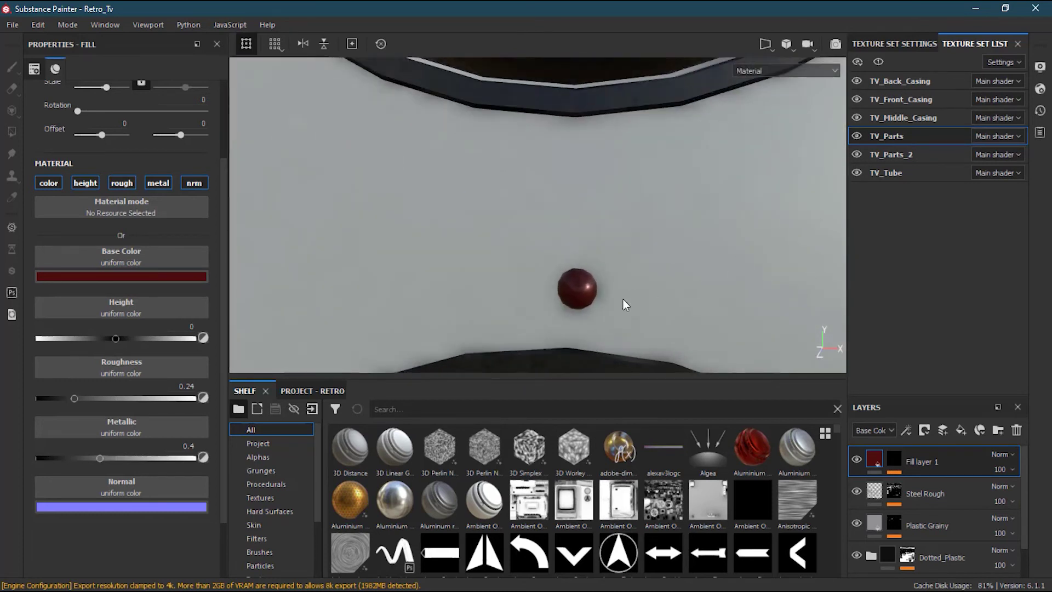
pyautogui.keyDown('alt'); pyautogui.moveTo(679, 186); pyautogui.dragTo(641, 403, button='middle'); pyautogui.keyUp('alt')
pyautogui.keyDown('alt'); pyautogui.moveTo(634, 169); pyautogui.dragTo(635, 280, button='middle'); pyautogui.keyUp('alt')
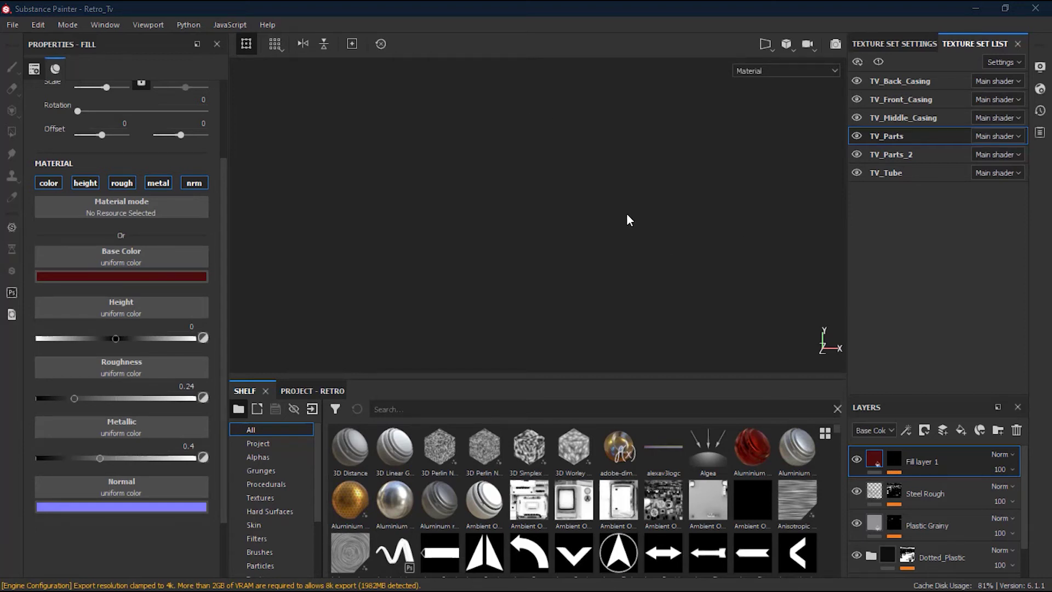
# Frame the whole TV model and examine both dials with their red indicator dots from several angles.
pyautogui.press('f')
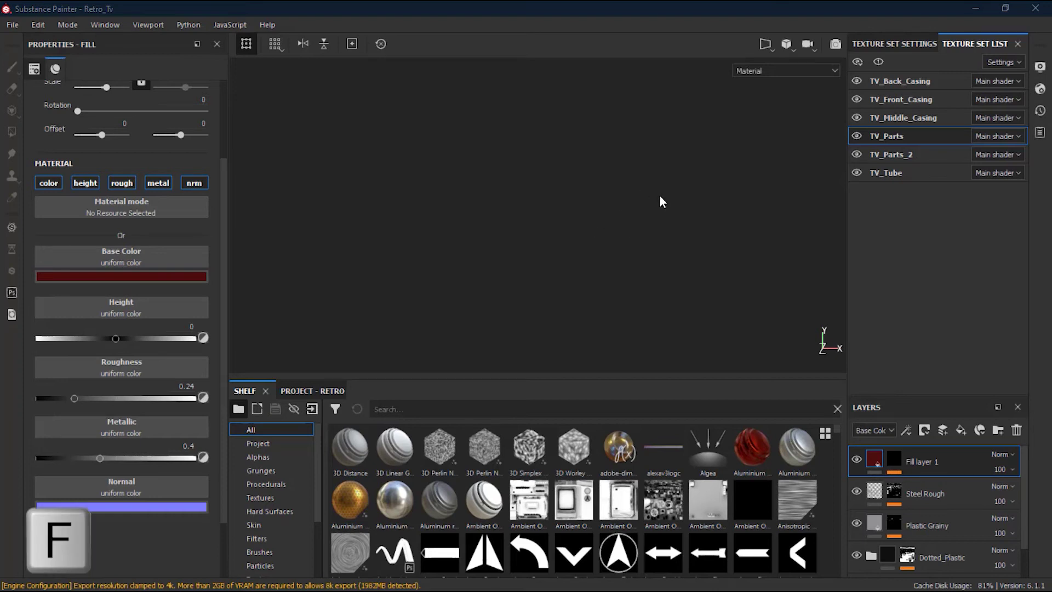
pyautogui.click(652, 194)
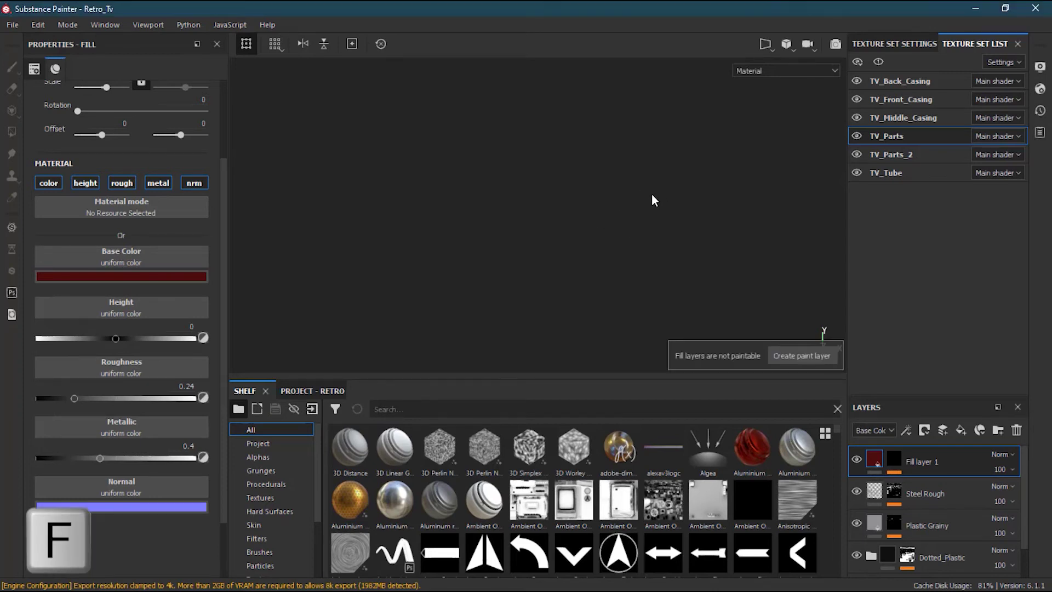
pyautogui.press('f')
pyautogui.moveTo(793, 236)
pyautogui.keyDown('alt'); pyautogui.mouseDown()
pyautogui.moveTo(754, 218)
pyautogui.moveTo(817, 254)
pyautogui.moveTo(737, 204)
pyautogui.mouseUp(); pyautogui.keyUp('alt')
pyautogui.keyDown('alt'); pyautogui.moveTo(714, 191); pyautogui.dragTo(657, 235, button='right'); pyautogui.keyUp('alt')
pyautogui.keyDown('alt'); pyautogui.moveTo(657, 235); pyautogui.dragTo(612, 237); pyautogui.keyUp('alt')
pyautogui.keyDown('alt'); pyautogui.moveTo(612, 237); pyautogui.dragTo(787, 197, button='right'); pyautogui.keyUp('alt')
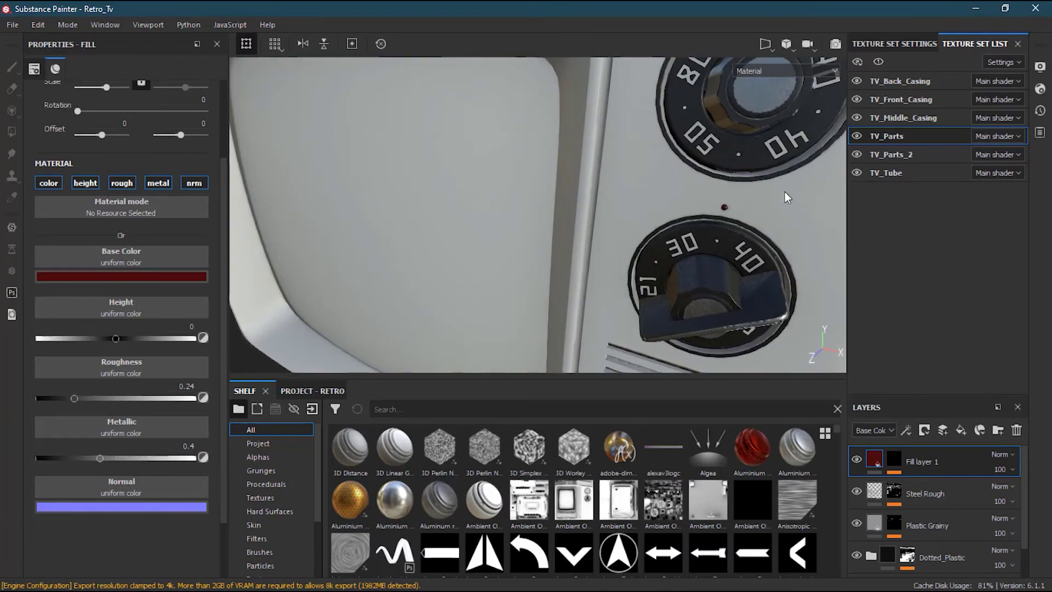
pyautogui.keyDown('alt'); pyautogui.moveTo(740, 209); pyautogui.dragTo(625, 289, button='middle'); pyautogui.keyUp('alt')
pyautogui.keyDown('alt'); pyautogui.moveTo(625, 289); pyautogui.dragTo(669, 274, button='right'); pyautogui.keyUp('alt')
pyautogui.keyDown('alt'); pyautogui.moveTo(668, 274); pyautogui.dragTo(746, 224); pyautogui.keyUp('alt')
pyautogui.keyDown('alt'); pyautogui.moveTo(746, 225); pyautogui.dragTo(709, 249, button='right'); pyautogui.keyUp('alt')
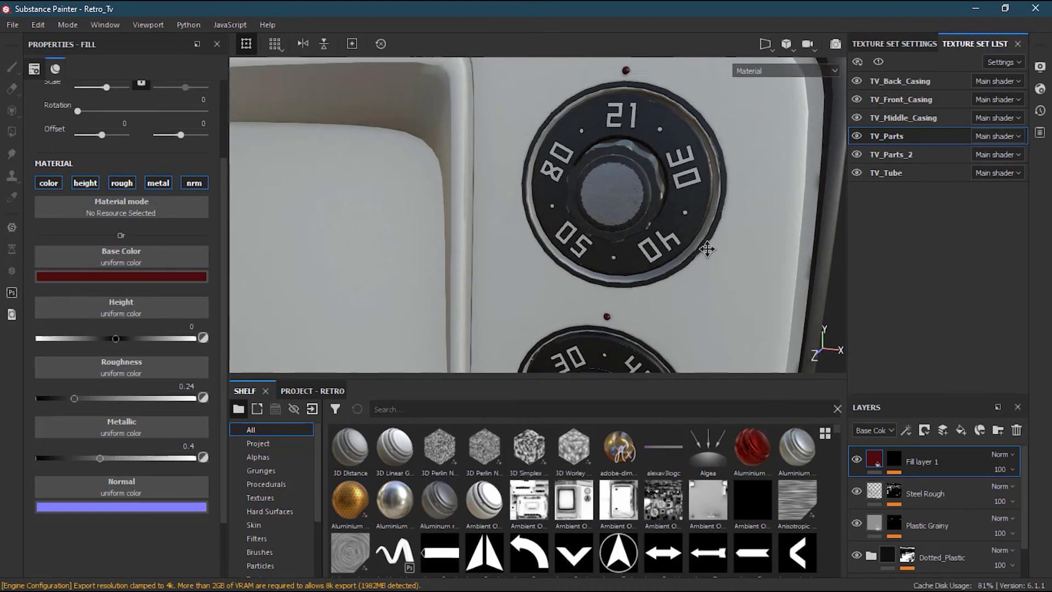
pyautogui.keyDown('alt'); pyautogui.moveTo(708, 249); pyautogui.dragTo(703, 259); pyautogui.keyUp('alt')
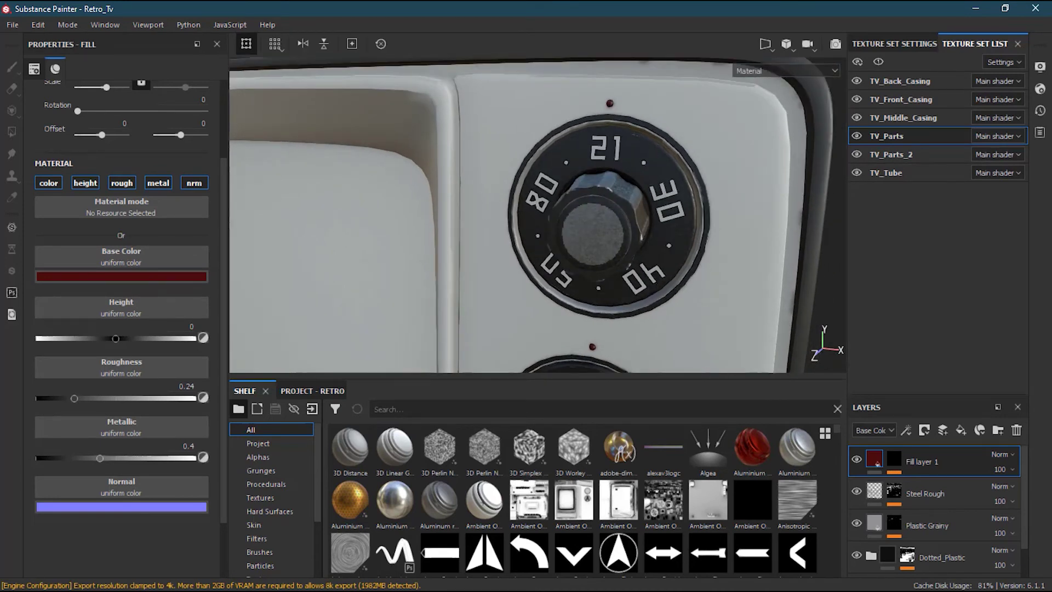
pyautogui.click(980, 464)
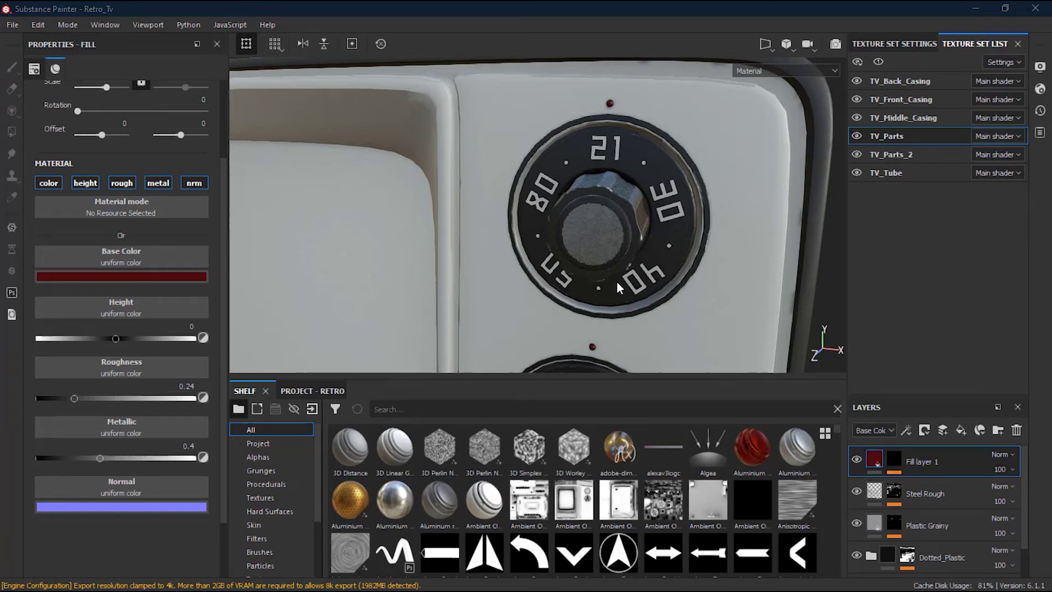
pyautogui.keyDown('alt'); pyautogui.moveTo(667, 255); pyautogui.dragTo(541, 151); pyautogui.keyUp('alt')
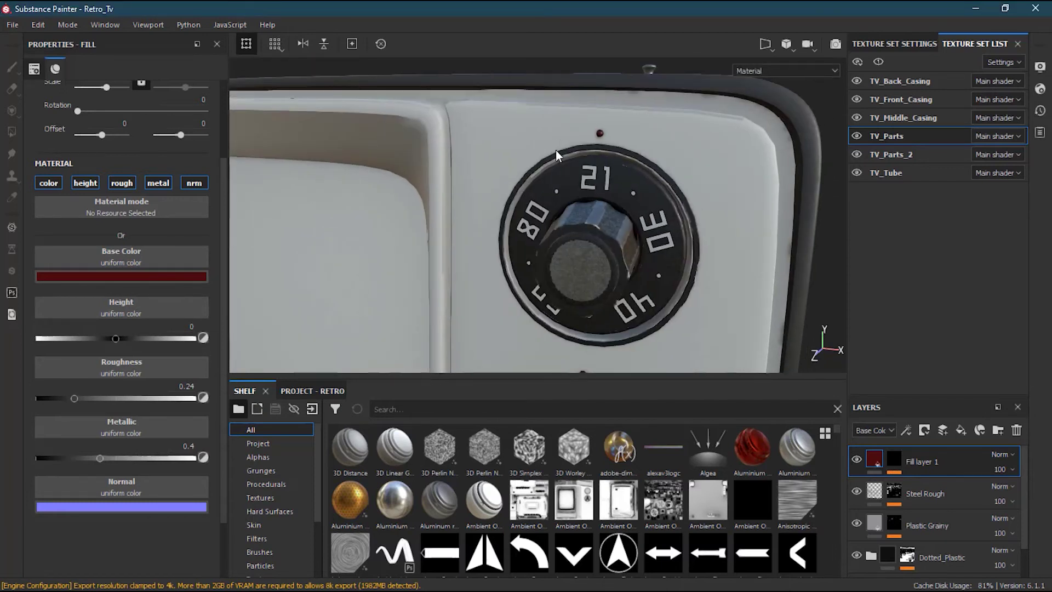
pyautogui.click(599, 130)
# Delete the paint layer Layer 1 from beneath the Dotted_Plastic folder in the TV_Parts layer stack.
pyautogui.scroll(-1, 1027, 501)
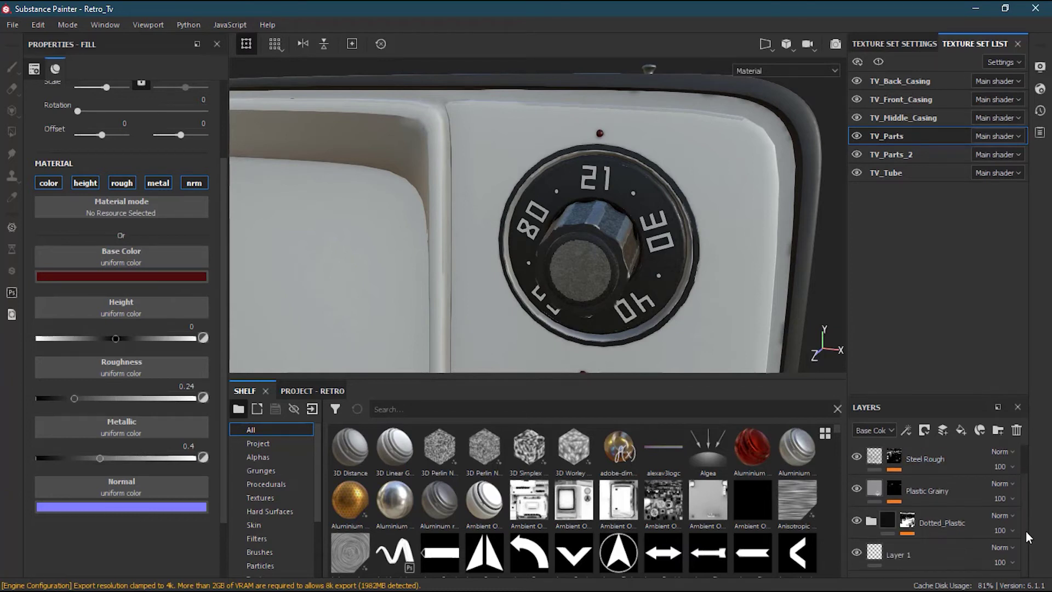
pyautogui.scroll(1, 1024, 482)
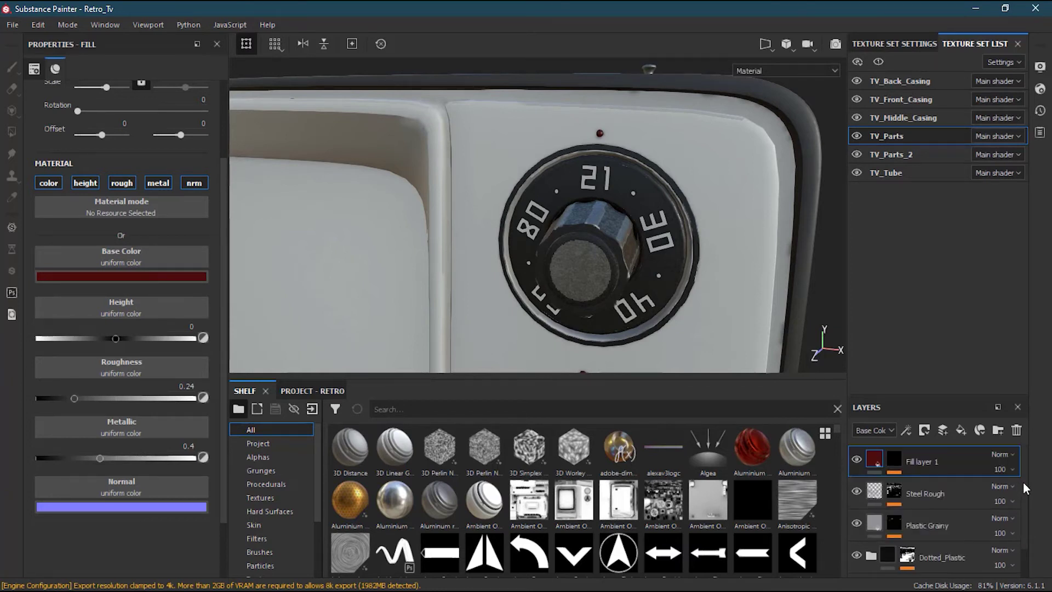
pyautogui.moveTo(922, 461); pyautogui.dragTo(934, 507)
pyautogui.scroll(-1, 1029, 542)
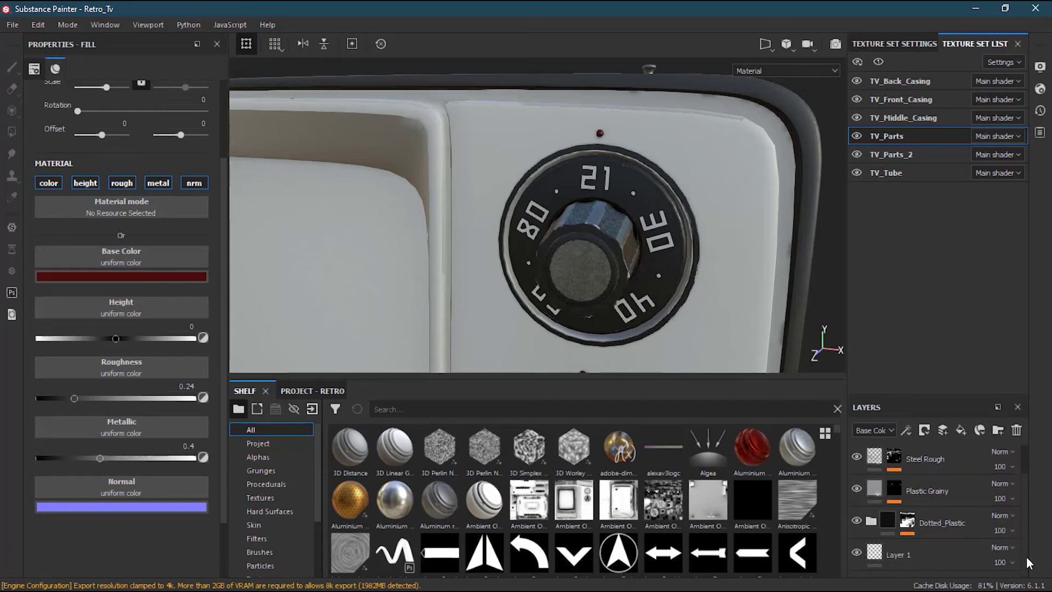
pyautogui.click(944, 561)
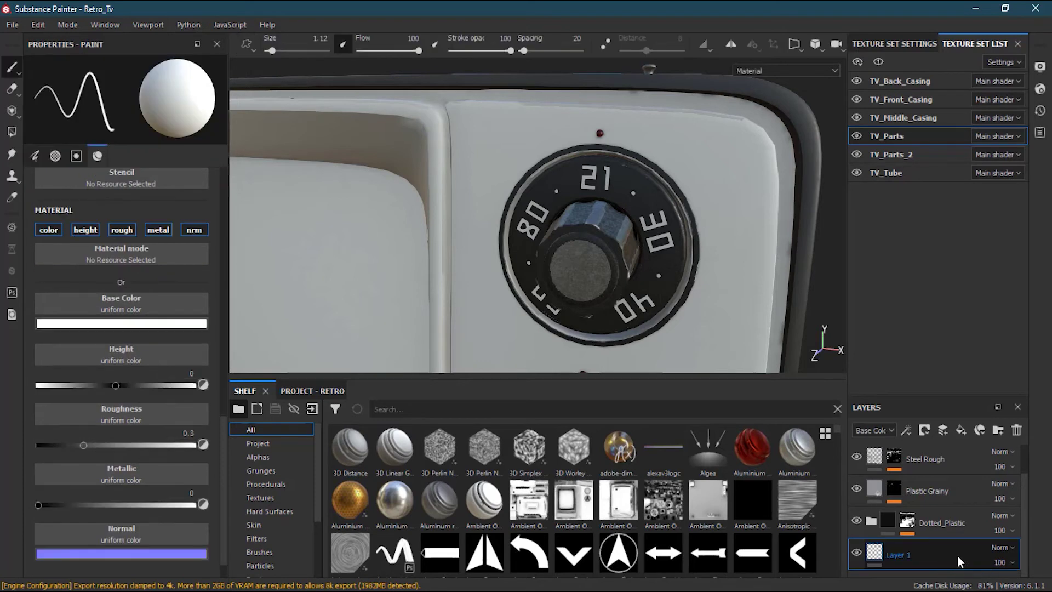
pyautogui.click(1015, 431)
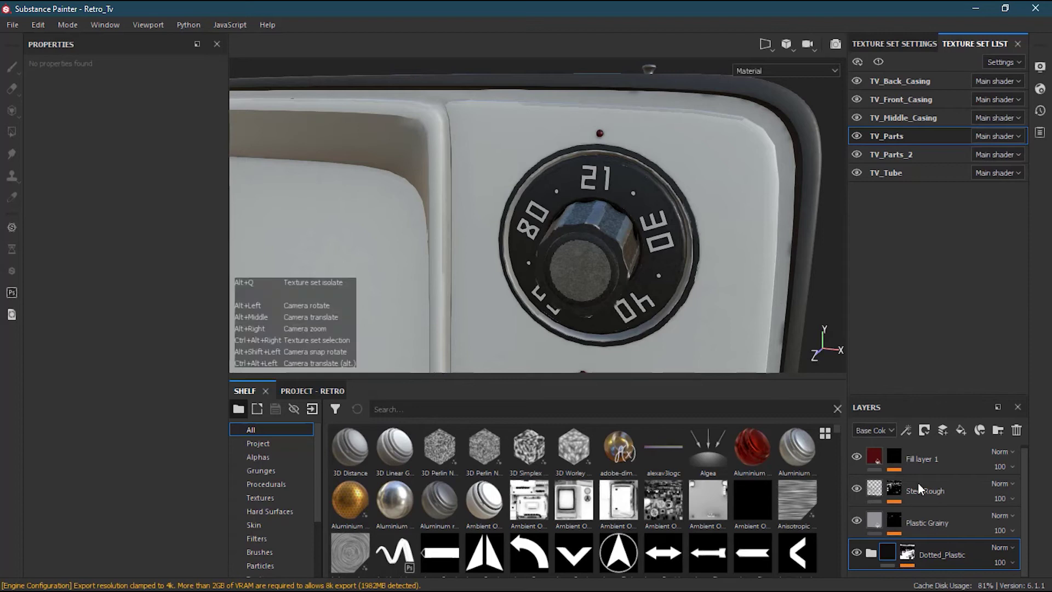
# Toggle the Dotted_Plastic folder's visibility to check its coverage, and rename the folder to Buttons - Controll.
pyautogui.click(856, 552)
pyautogui.click(857, 551)
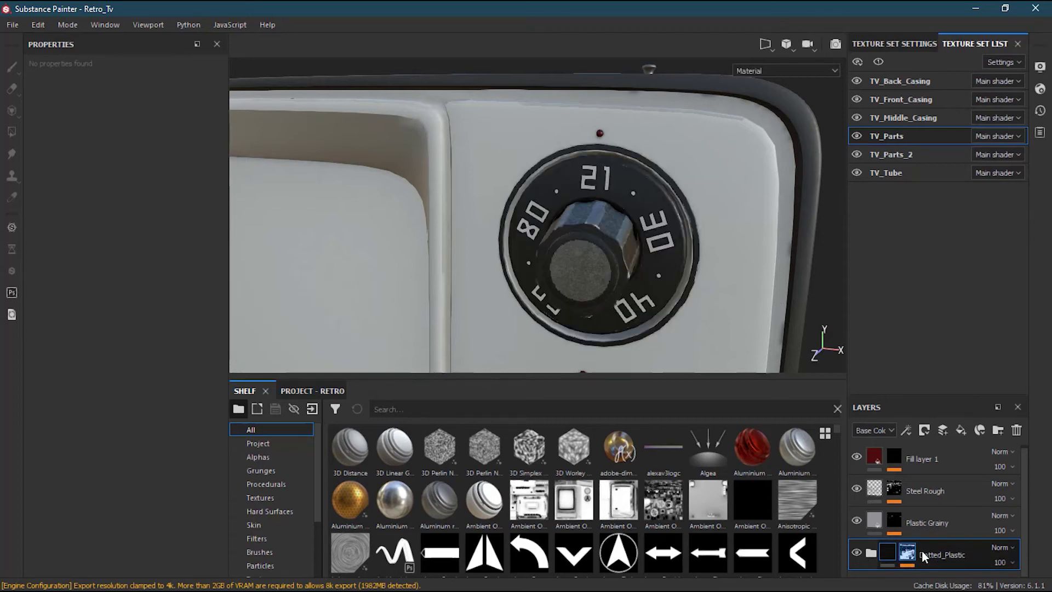
pyautogui.doubleClick(953, 554)
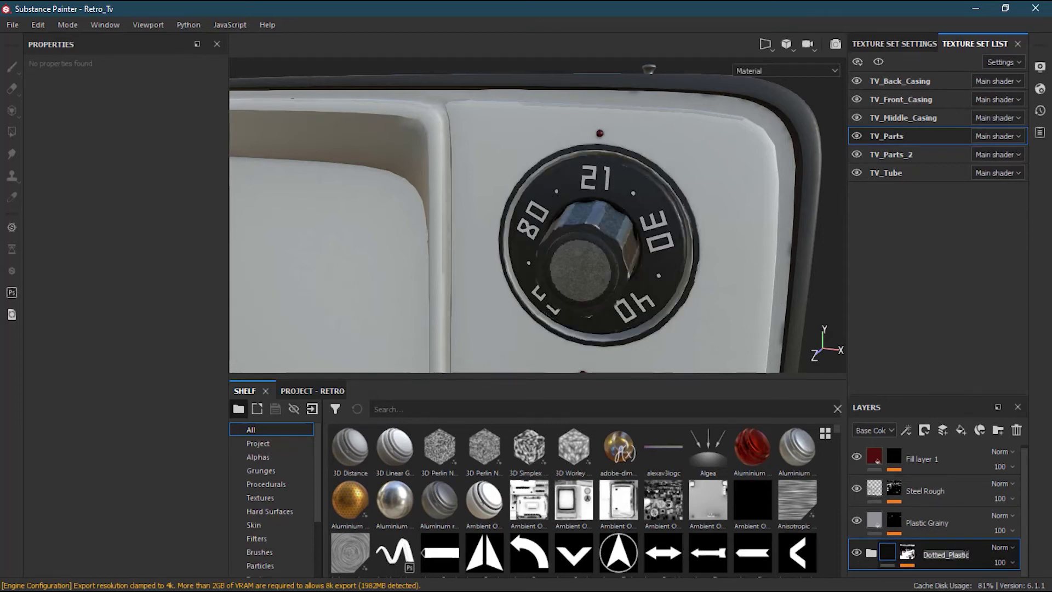
pyautogui.write('Buttons - Controlls')
pyautogui.press('BackSpace')
pyautogui.press('Return')
# Rename the Plastic Grainy layer in TV_Parts to Side Panel.
pyautogui.keyDown('alt'); pyautogui.moveTo(732, 307); pyautogui.dragTo(737, 307); pyautogui.keyUp('alt')
pyautogui.keyDown('alt'); pyautogui.moveTo(752, 288); pyautogui.dragTo(257, 112); pyautogui.keyUp('alt')
pyautogui.click(937, 522)
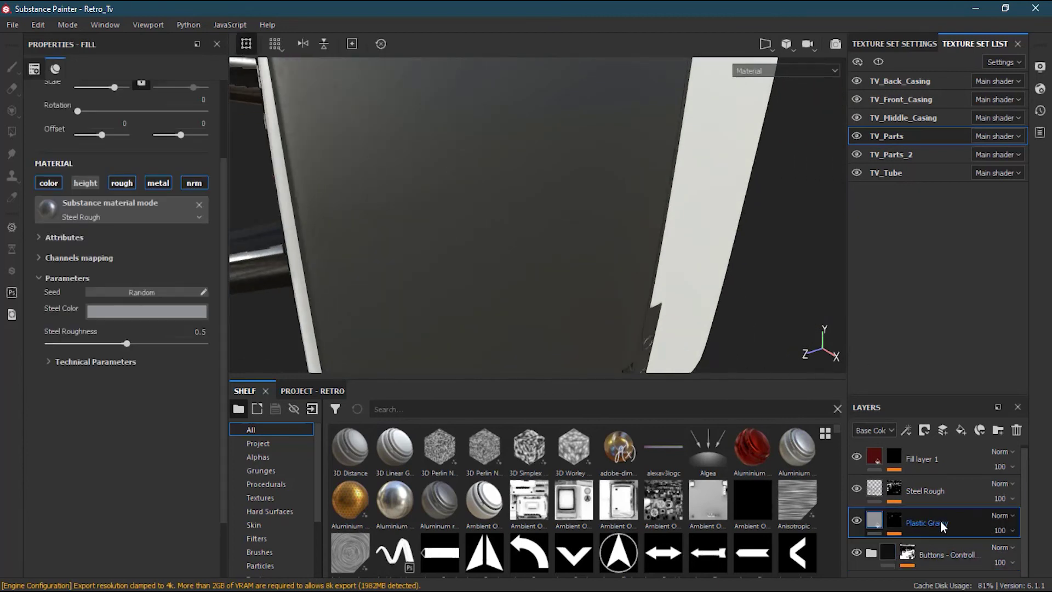
pyautogui.doubleClick(939, 523)
# Rename the Steel Rough layer to Metals and the red Fill layer 1 to Red LED.
pyautogui.click(939, 491)
pyautogui.keyDown('alt'); pyautogui.moveTo(728, 253); pyautogui.dragTo(713, 391, button='middle'); pyautogui.keyUp('alt')
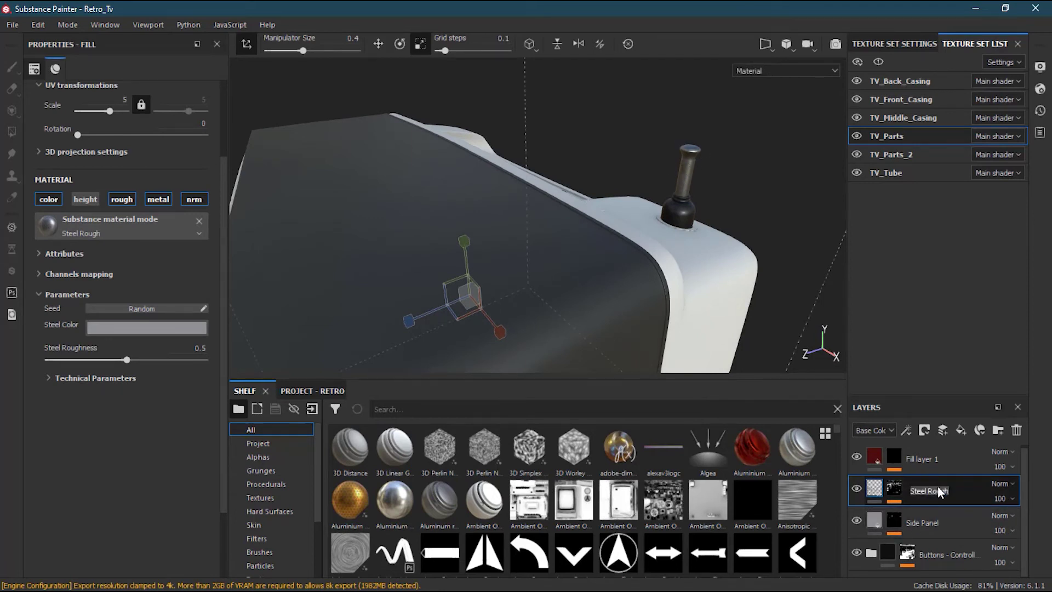
pyautogui.write('ls')
pyautogui.doubleClick(925, 459)
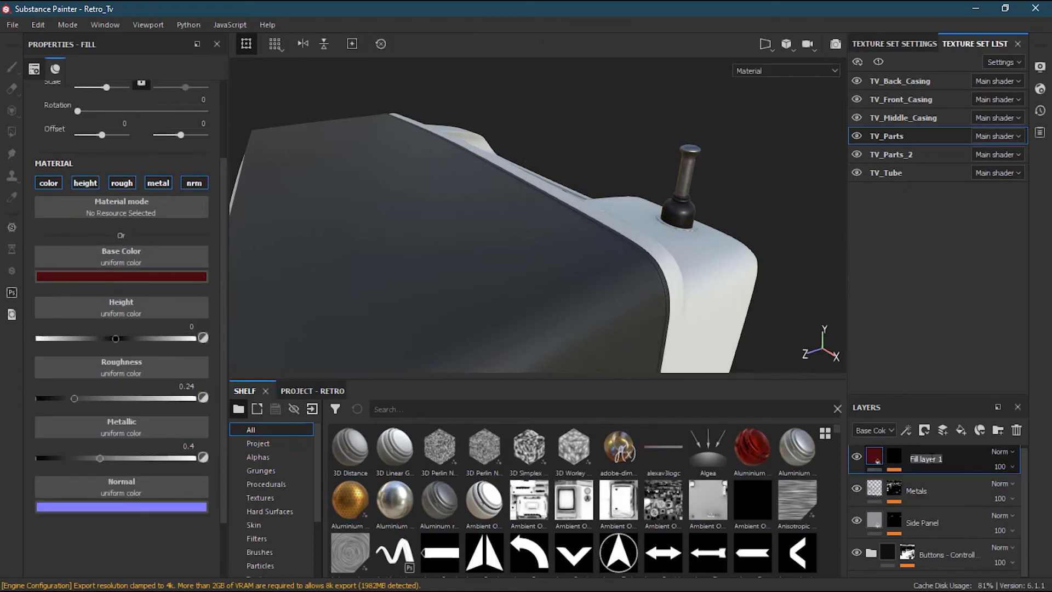
pyautogui.write('Red LED')
# Duplicate the Red LED layer and rename the upper copy to Green LED.
pyautogui.rightClick(871, 455)
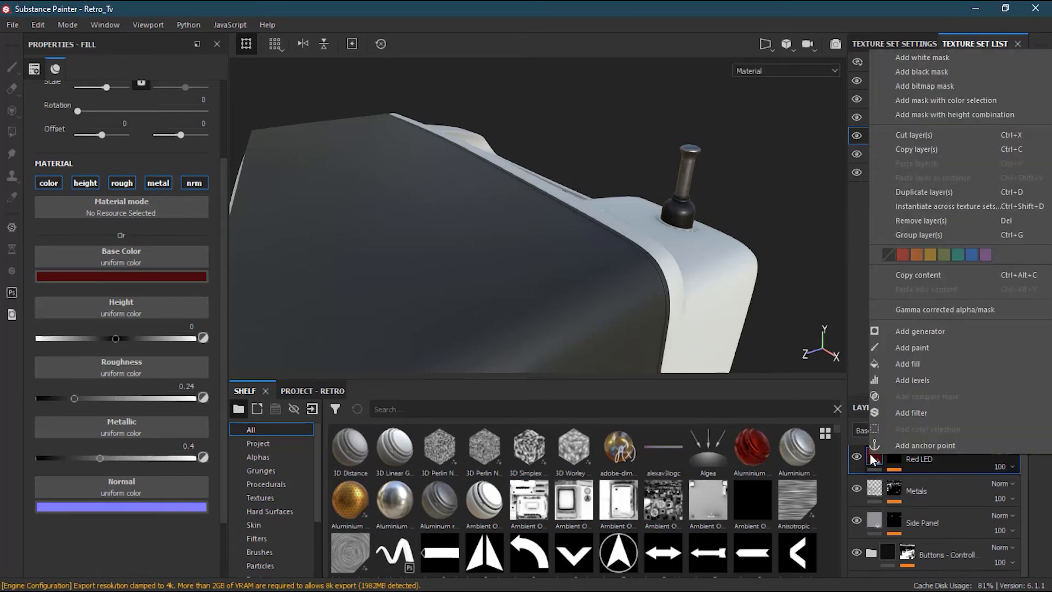
pyautogui.click(953, 193)
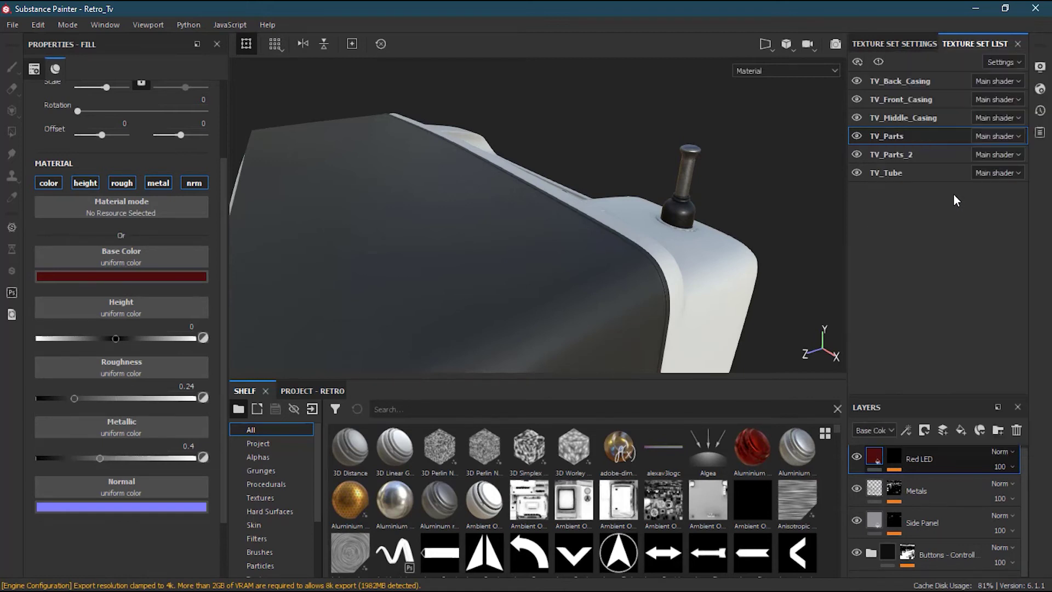
pyautogui.keyDown('alt'); pyautogui.moveTo(585, 375); pyautogui.dragTo(536, 219); pyautogui.keyUp('alt')
pyautogui.doubleClick(932, 458)
pyautogui.write('G')
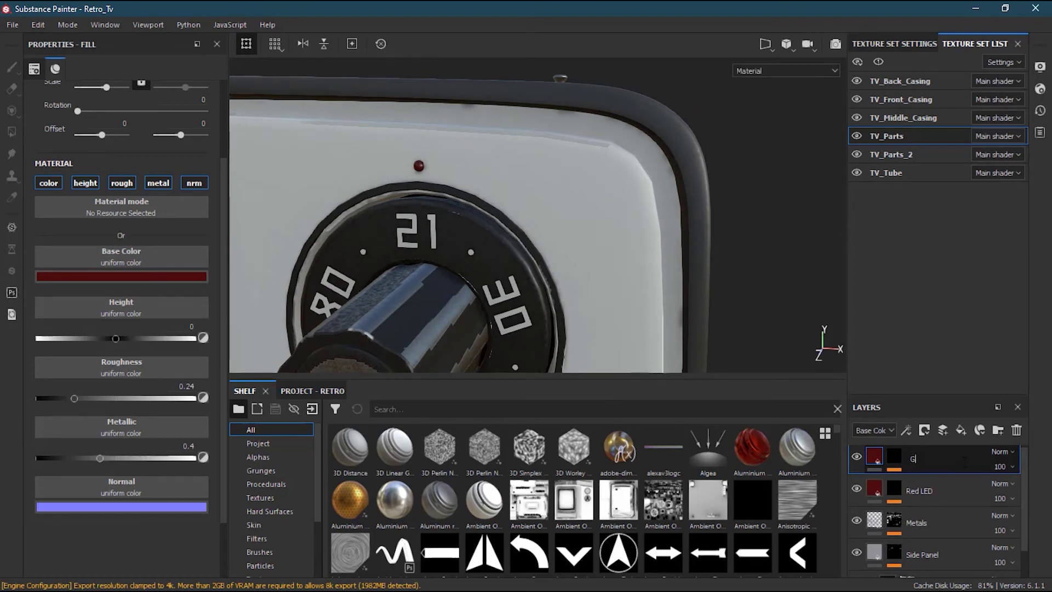
pyautogui.write('reen LED')
pyautogui.press('Return')
# Change the Green LED layer's base color to a muted dark green, R 0.045, G 0.076, B 0.035.
pyautogui.click(151, 277)
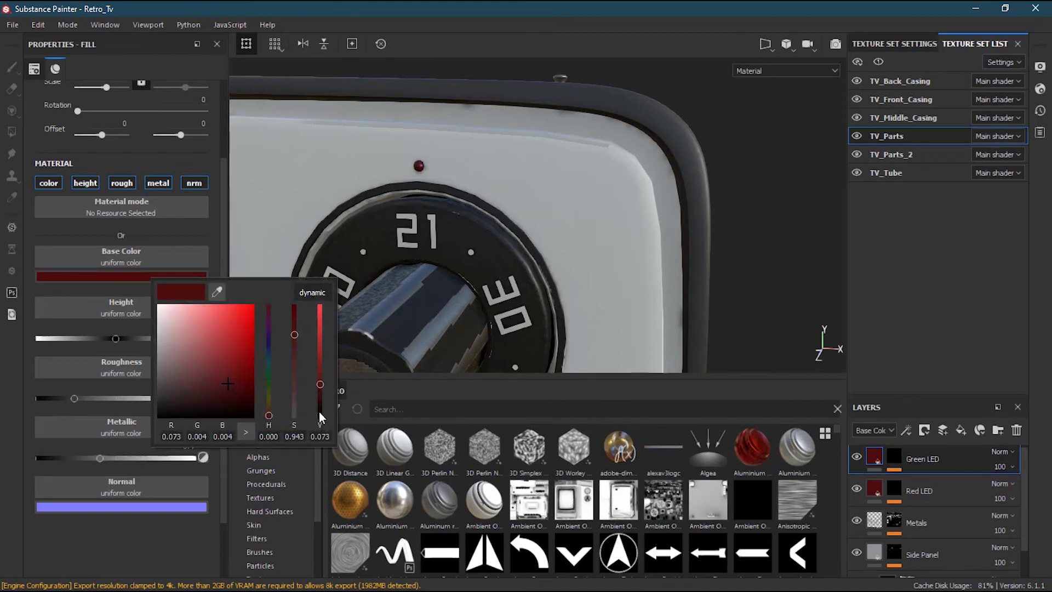
pyautogui.click(269, 385)
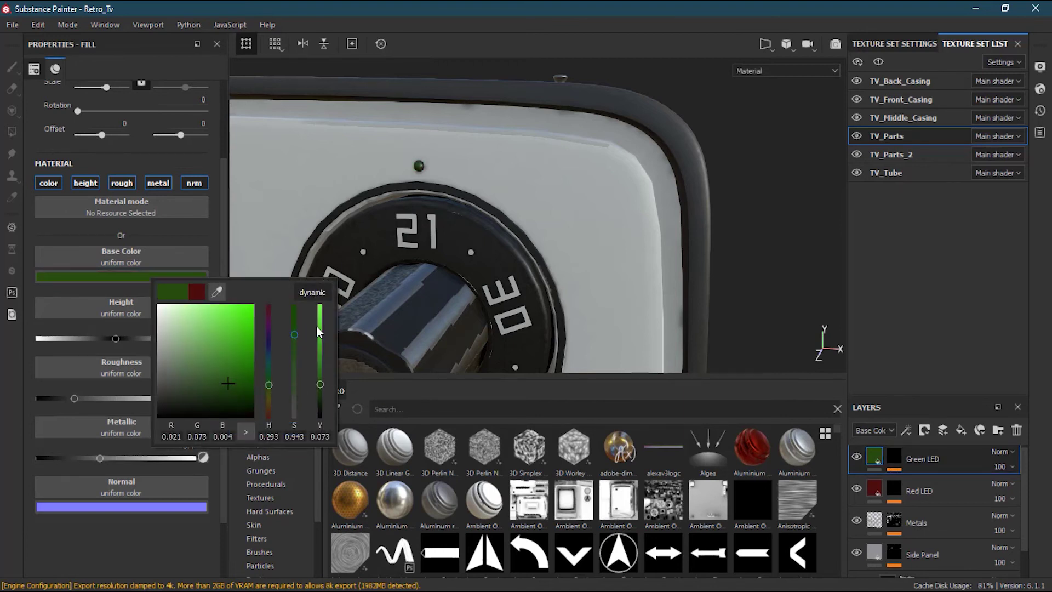
pyautogui.moveTo(213, 380); pyautogui.dragTo(189, 378)
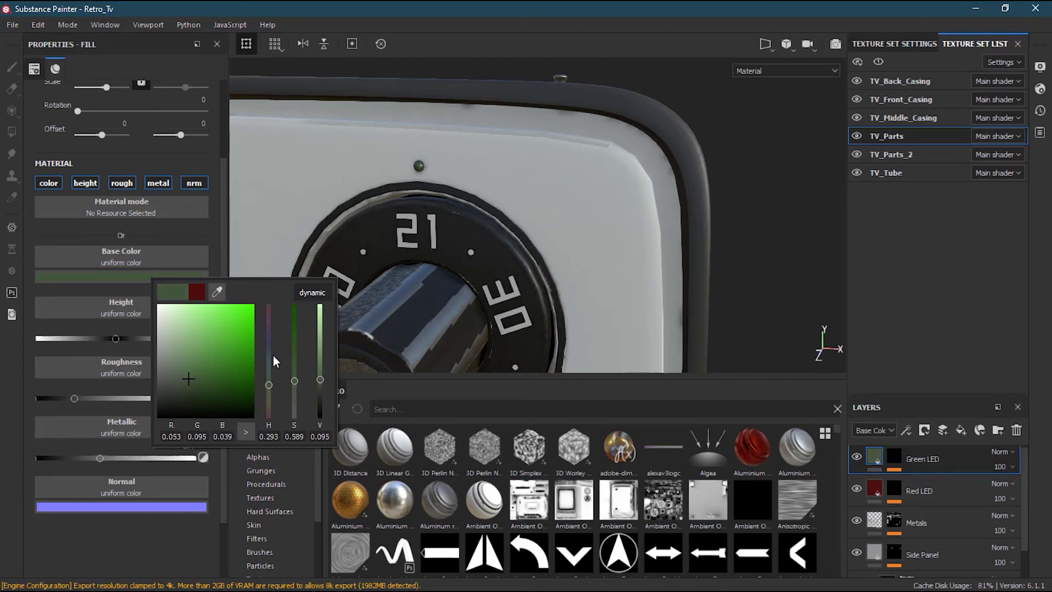
pyautogui.click(733, 149)
pyautogui.keyDown('alt'); pyautogui.moveTo(365, 160); pyautogui.dragTo(745, 144, button='right'); pyautogui.keyUp('alt')
pyautogui.click(147, 277)
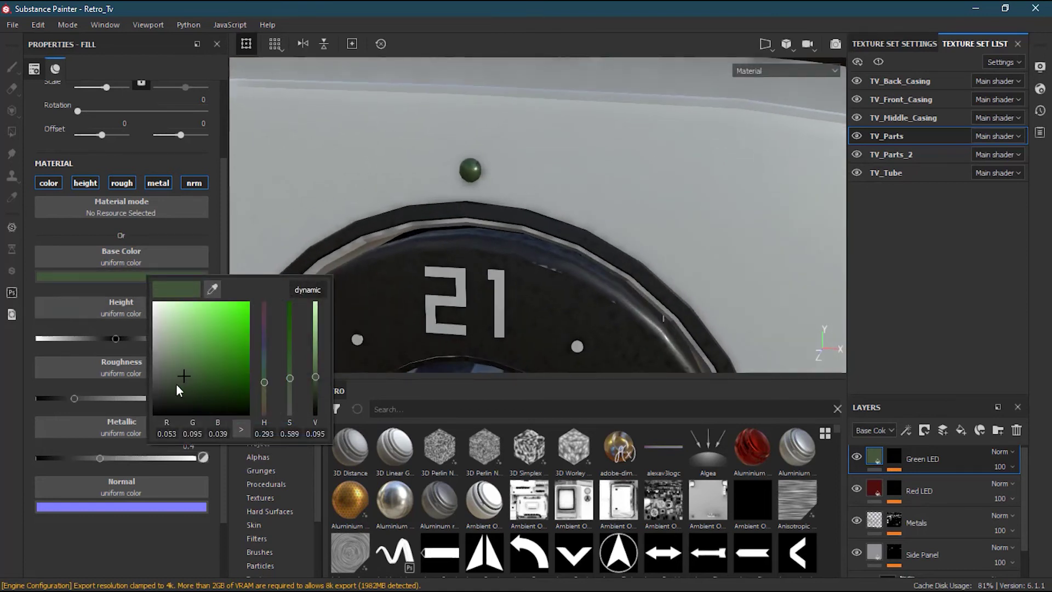
pyautogui.moveTo(180, 377)
pyautogui.mouseDown()
pyautogui.moveTo(169, 379)
pyautogui.moveTo(181, 380)
pyautogui.mouseUp()
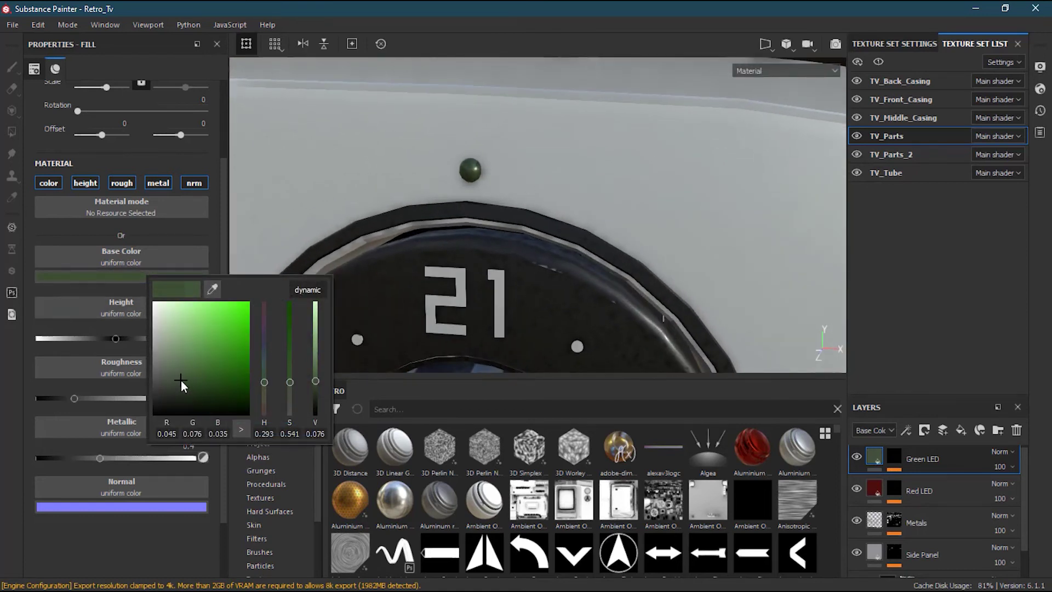
# With Green LED temporarily hidden, mute the Red LED layer's base color to R 0.076, G 0.033, B 0.033.
pyautogui.click(948, 492)
pyautogui.click(857, 458)
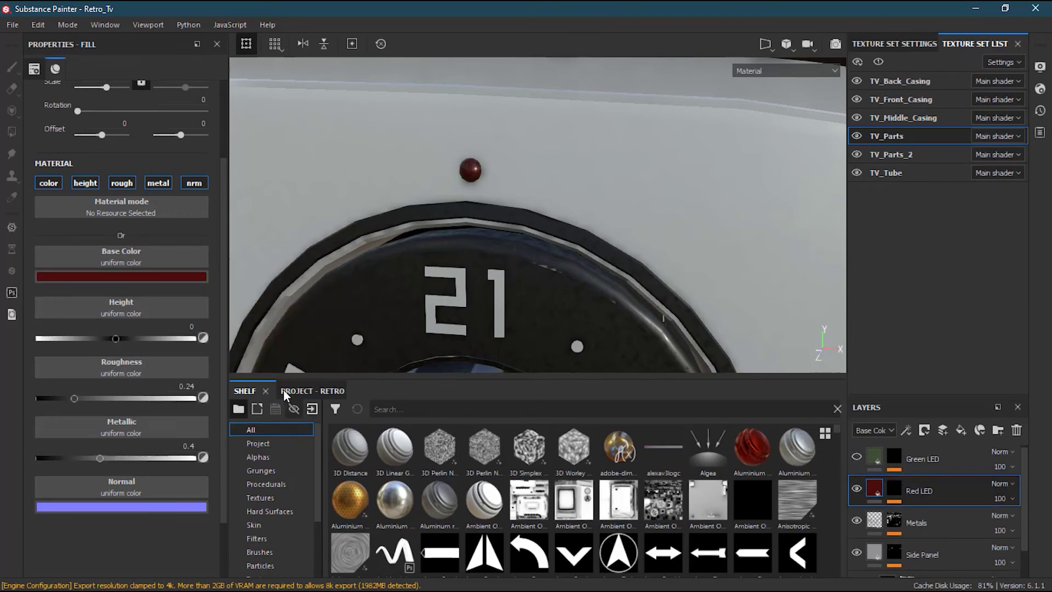
pyautogui.click(150, 276)
pyautogui.moveTo(199, 380); pyautogui.dragTo(187, 381)
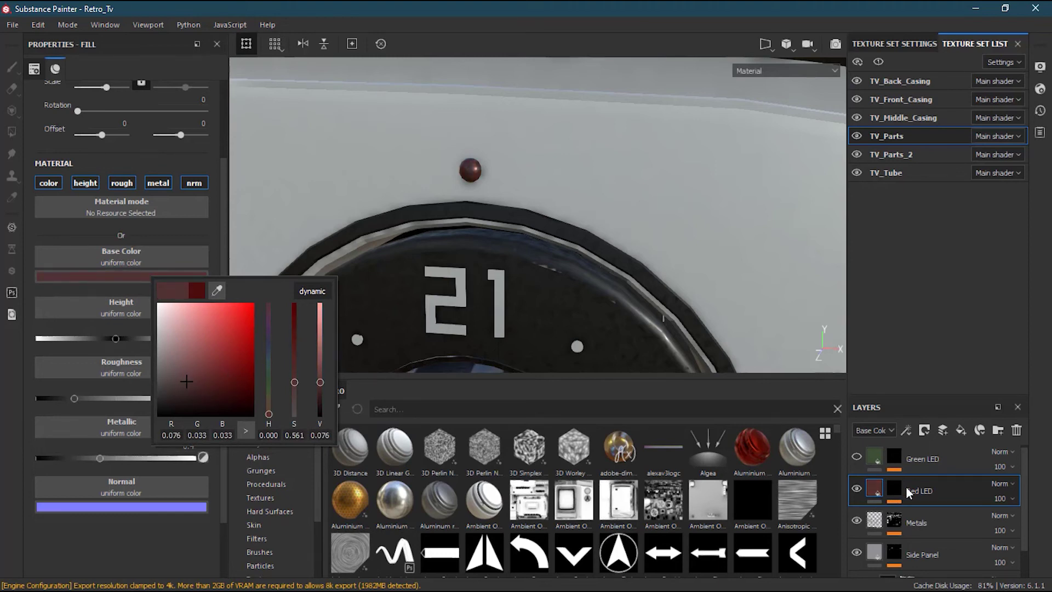
pyautogui.click(856, 455)
pyautogui.click(916, 467)
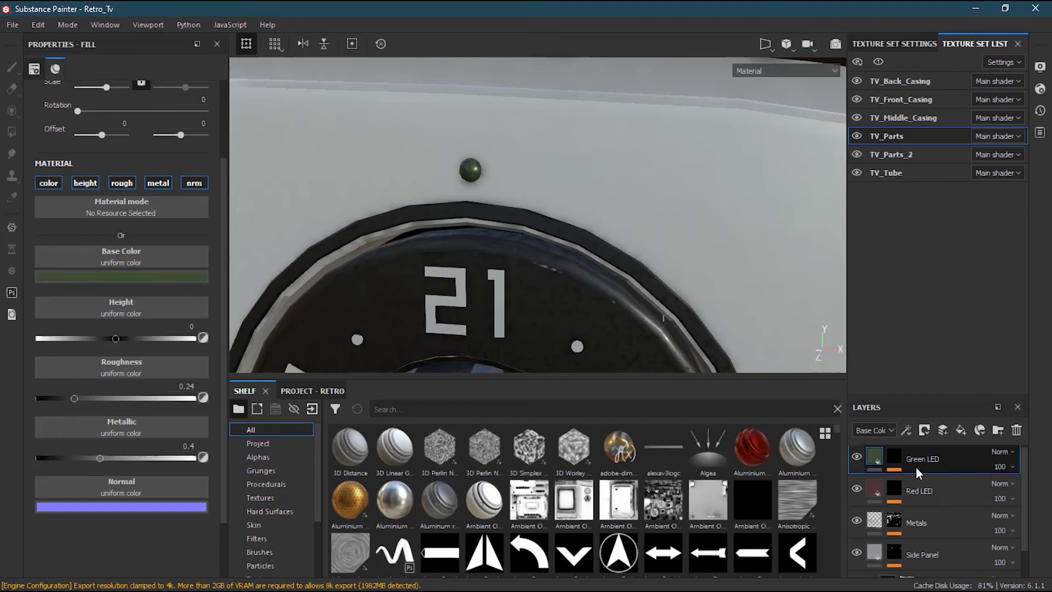
# Target the Green LED layer's mask for painting and set the brush grayscale to 0.
pyautogui.keyDown('alt'); pyautogui.moveTo(553, 197); pyautogui.dragTo(672, 249); pyautogui.keyUp('alt')
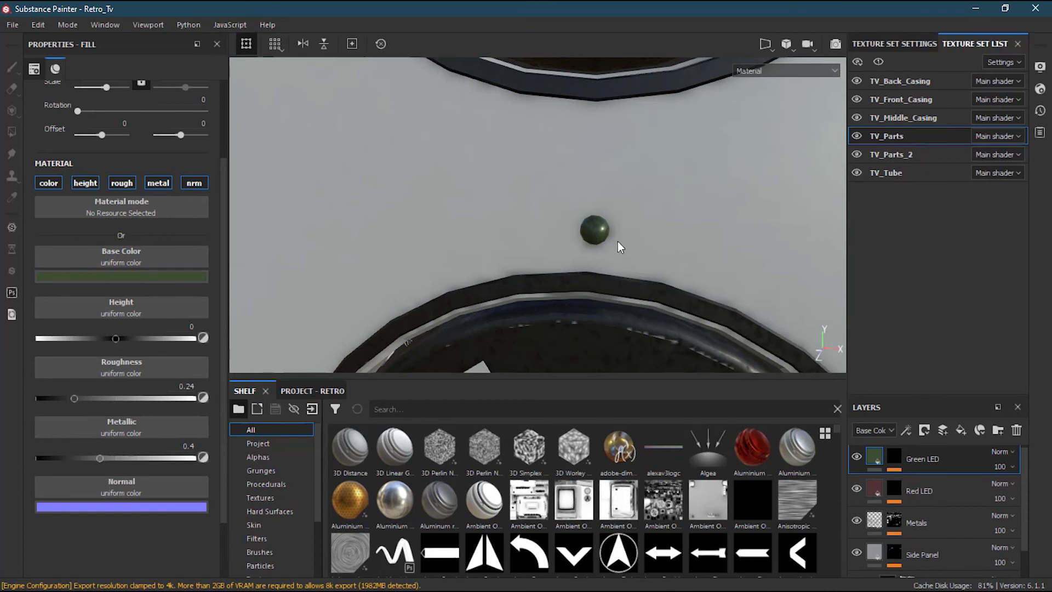
pyautogui.keyDown('alt'); pyautogui.moveTo(638, 188); pyautogui.dragTo(671, 334, button='middle'); pyautogui.keyUp('alt')
pyautogui.keyDown('alt'); pyautogui.moveTo(671, 334); pyautogui.dragTo(705, 84, button='right'); pyautogui.keyUp('alt')
pyautogui.keyDown('alt'); pyautogui.moveTo(705, 84); pyautogui.dragTo(594, 342); pyautogui.keyUp('alt')
pyautogui.keyDown('alt'); pyautogui.moveTo(584, 342); pyautogui.dragTo(573, 189, button='middle'); pyautogui.keyUp('alt')
pyautogui.keyDown('alt'); pyautogui.moveTo(534, 274); pyautogui.dragTo(559, 213, button='middle'); pyautogui.keyUp('alt')
pyautogui.keyDown('alt'); pyautogui.moveTo(559, 212); pyautogui.dragTo(675, 319, button='right'); pyautogui.keyUp('alt')
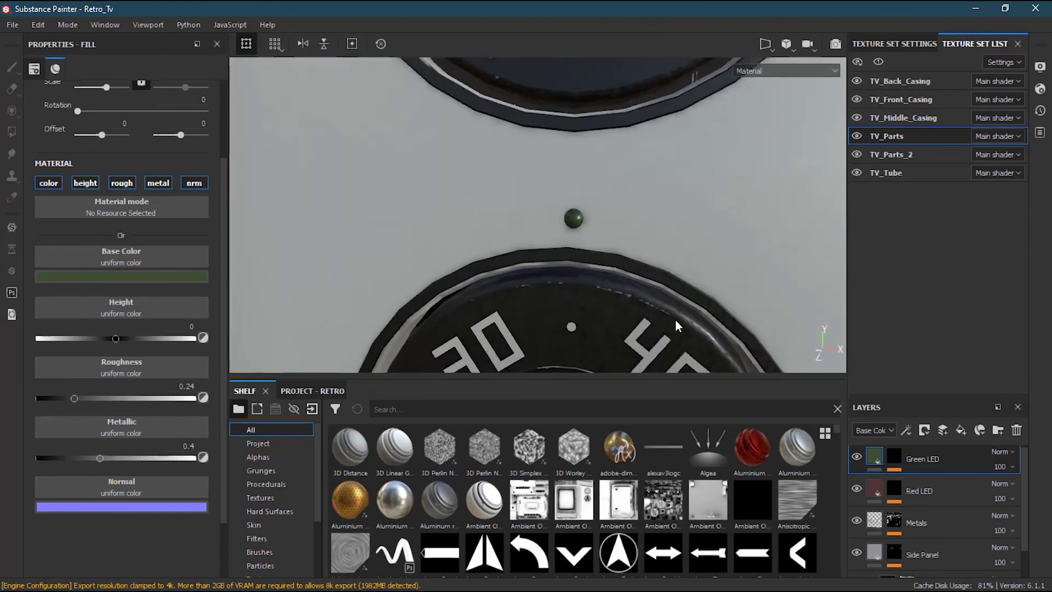
pyautogui.click(894, 458)
pyautogui.moveTo(894, 458)
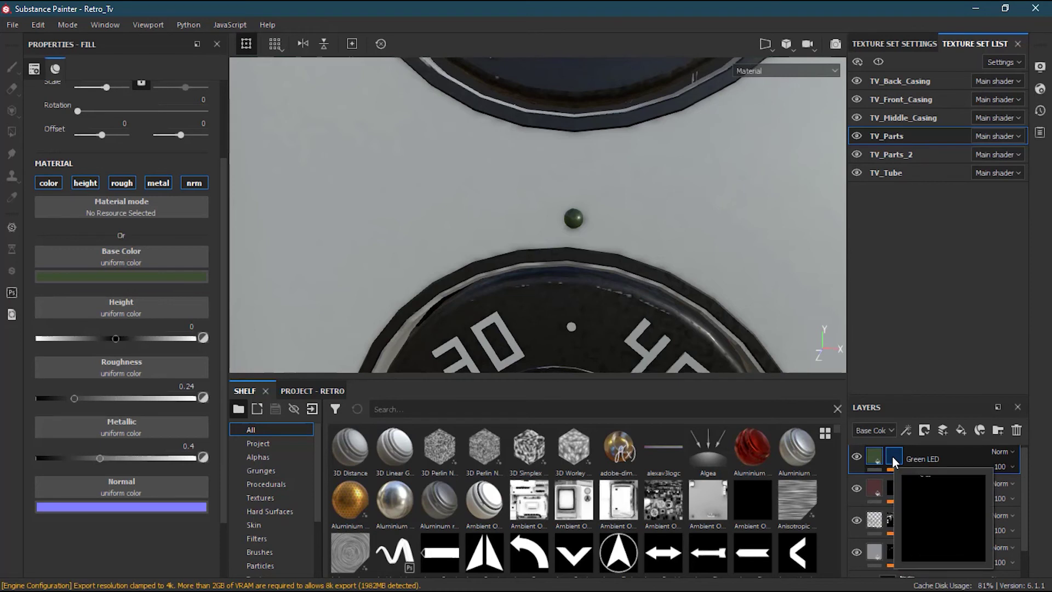
pyautogui.click(894, 458)
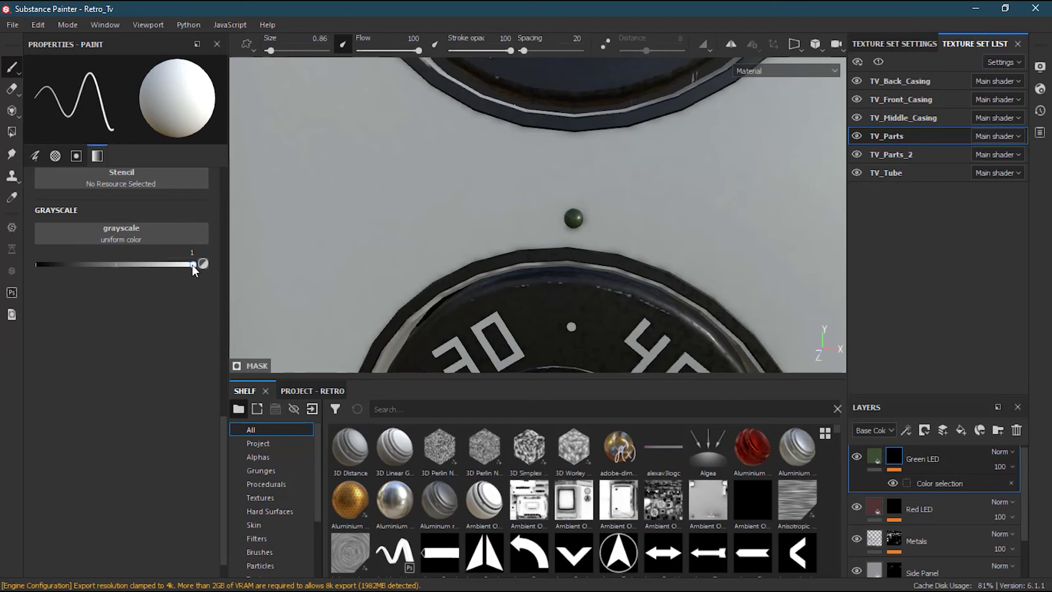
pyautogui.moveTo(193, 264); pyautogui.dragTo(8, 261)
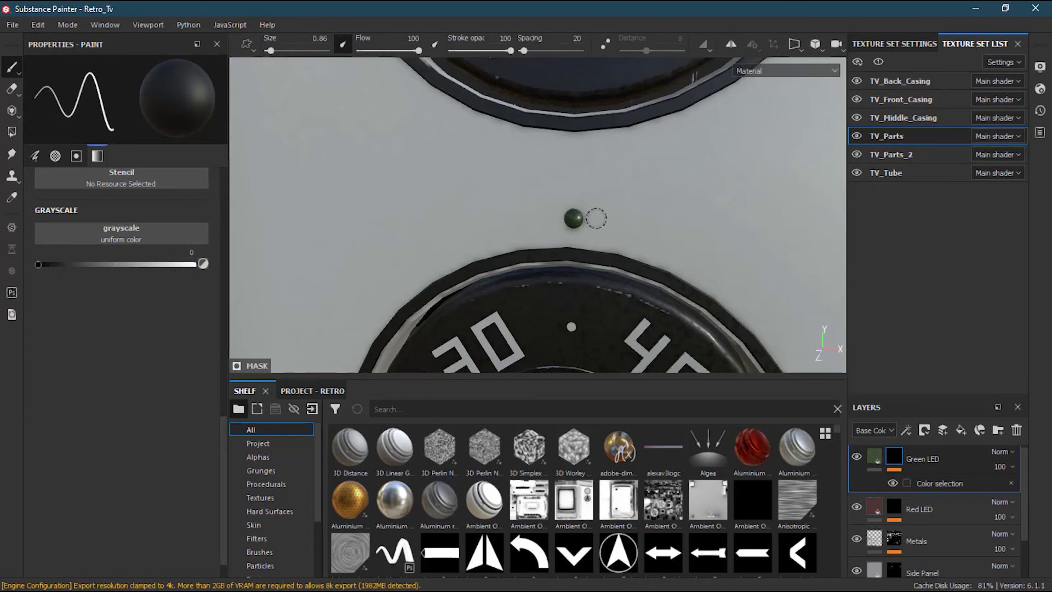
# Add a paint effect to the Green LED mask and paint out the indicator dot above the lower dial in black.
pyautogui.keyDown('alt'); pyautogui.moveTo(559, 207); pyautogui.dragTo(1041, 194, button='right'); pyautogui.keyUp('alt')
pyautogui.keyDown('alt'); pyautogui.moveTo(602, 205); pyautogui.dragTo(660, 218, button='right'); pyautogui.keyUp('alt')
pyautogui.keyDown('alt'); pyautogui.moveTo(660, 218); pyautogui.dragTo(573, 238, button='middle'); pyautogui.keyUp('alt')
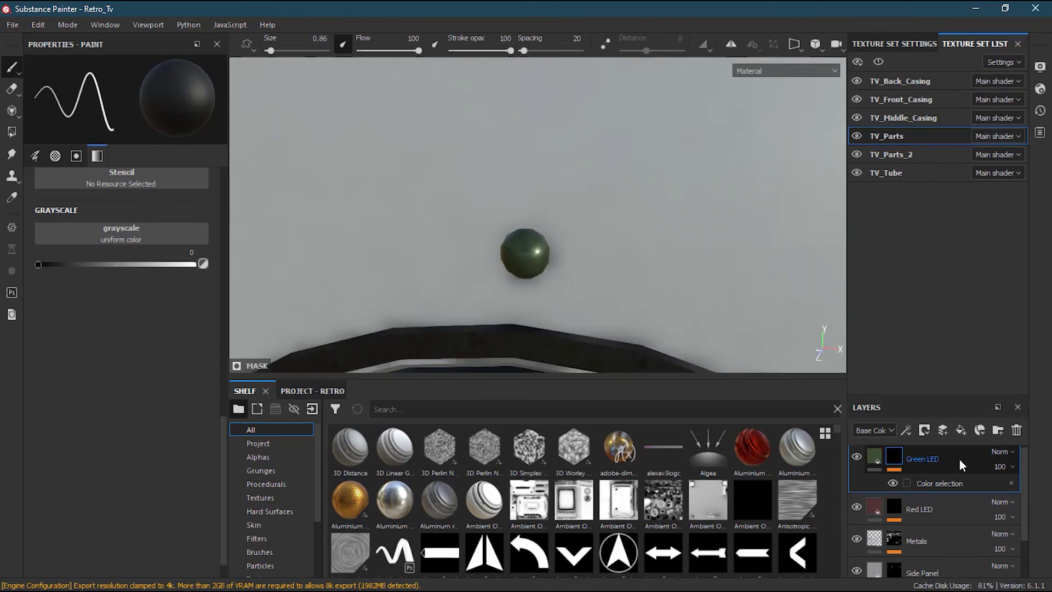
pyautogui.rightClick(947, 485)
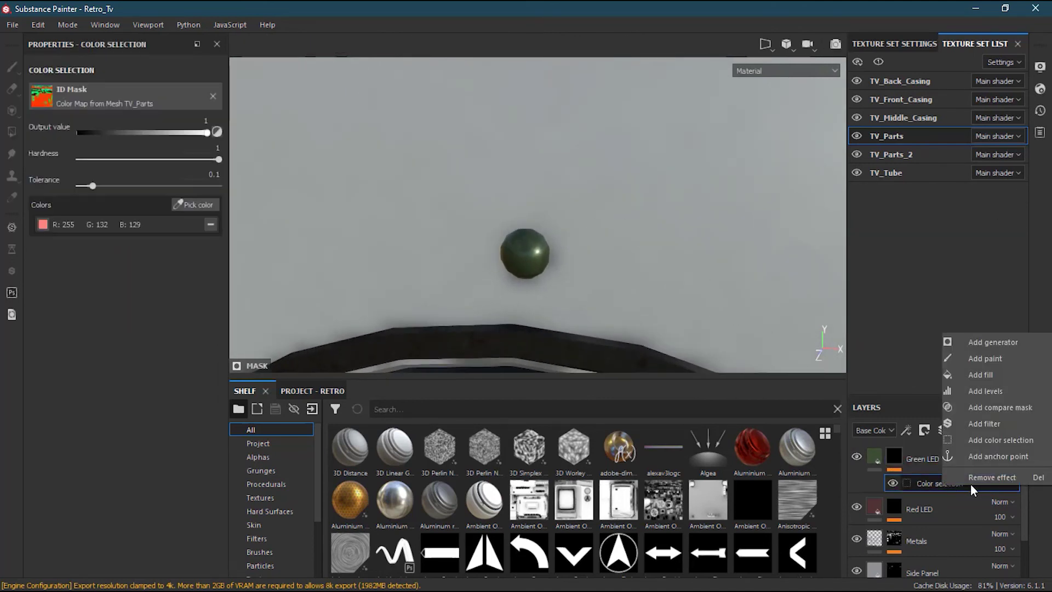
pyautogui.click(1001, 360)
pyautogui.moveTo(518, 249); pyautogui.dragTo(529, 254)
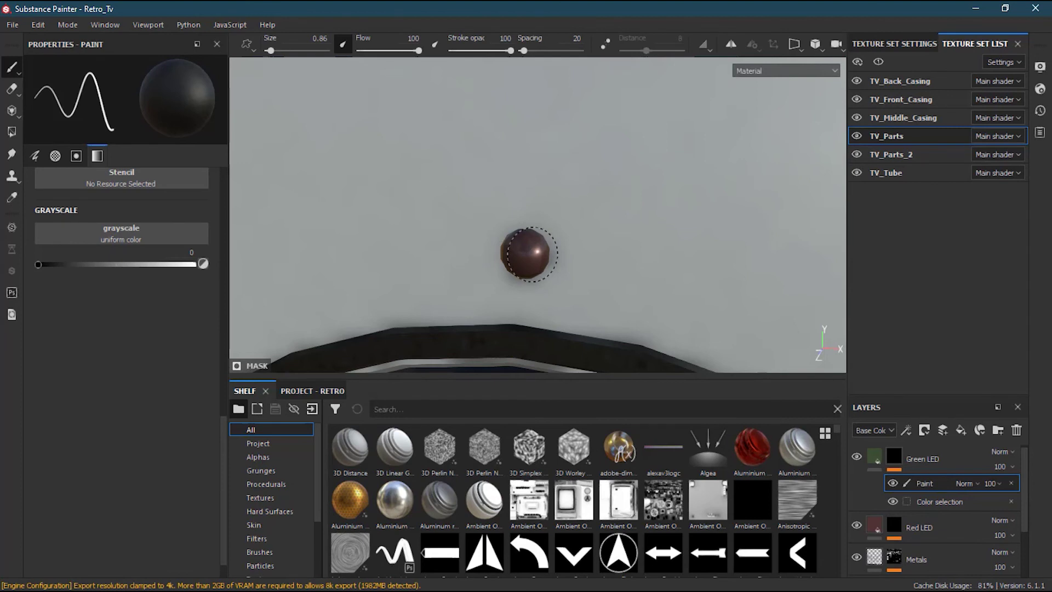
pyautogui.moveTo(540, 263)
pyautogui.keyDown('alt'); pyautogui.mouseDown()
pyautogui.moveTo(558, 265)
pyautogui.moveTo(547, 249)
pyautogui.mouseUp(); pyautogui.keyUp('alt')
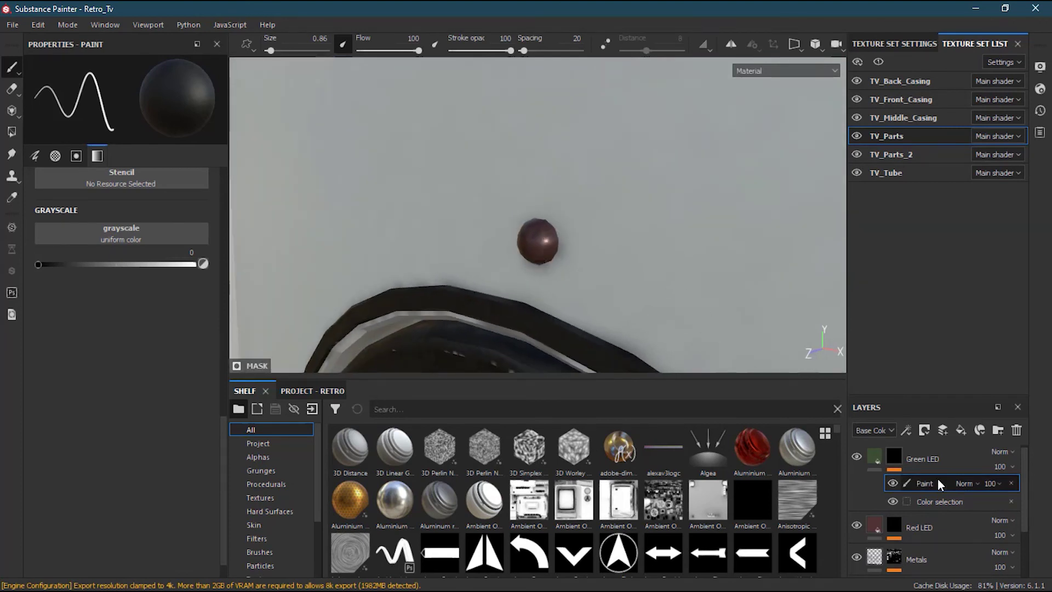
pyautogui.keyDown('alt'); pyautogui.moveTo(540, 270); pyautogui.dragTo(532, 241); pyautogui.keyUp('alt')
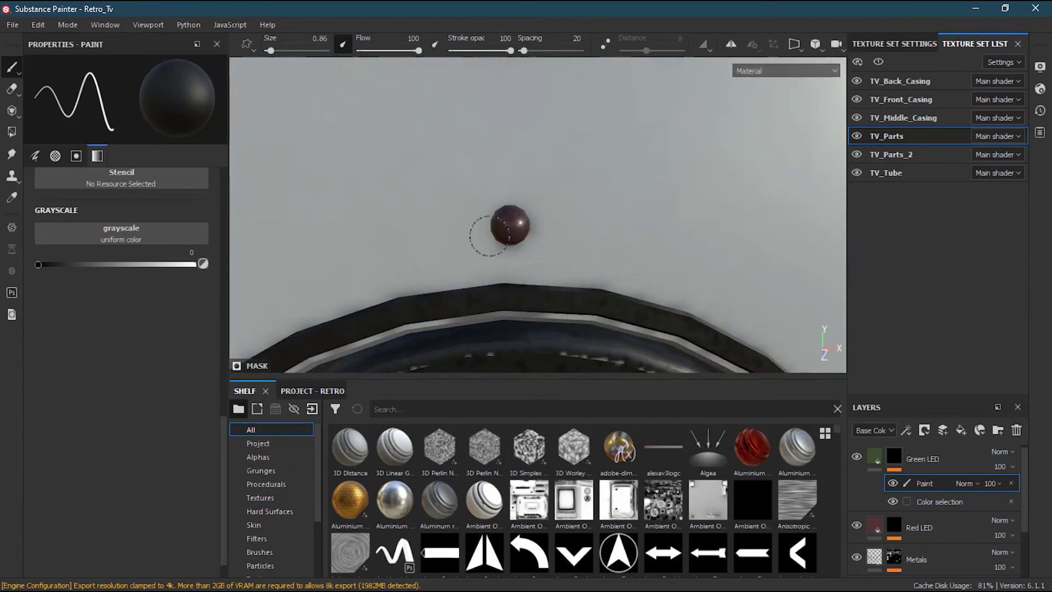
# Examine the indicator dots above the upper and lower dials to compare their colors.
pyautogui.keyDown('alt'); pyautogui.moveTo(657, 191); pyautogui.dragTo(307, 219, button='right'); pyautogui.keyUp('alt')
pyautogui.keyDown('alt'); pyautogui.moveTo(603, 268); pyautogui.dragTo(572, 366, button='middle'); pyautogui.keyUp('alt')
pyautogui.keyDown('alt'); pyautogui.moveTo(660, 185); pyautogui.dragTo(575, 98, button='middle'); pyautogui.keyUp('alt')
pyautogui.keyDown('alt'); pyautogui.moveTo(587, 220); pyautogui.dragTo(521, 244, button='right'); pyautogui.keyUp('alt')
pyautogui.keyDown('alt'); pyautogui.moveTo(603, 214); pyautogui.dragTo(729, 59, button='middle'); pyautogui.keyUp('alt')
pyautogui.keyDown('alt'); pyautogui.moveTo(441, 242); pyautogui.dragTo(384, 248, button='right'); pyautogui.keyUp('alt')
pyautogui.keyDown('alt'); pyautogui.moveTo(598, 267); pyautogui.dragTo(625, 265, button='middle'); pyautogui.keyUp('alt')
pyautogui.keyDown('alt'); pyautogui.moveTo(625, 265); pyautogui.dragTo(579, 183); pyautogui.keyUp('alt')
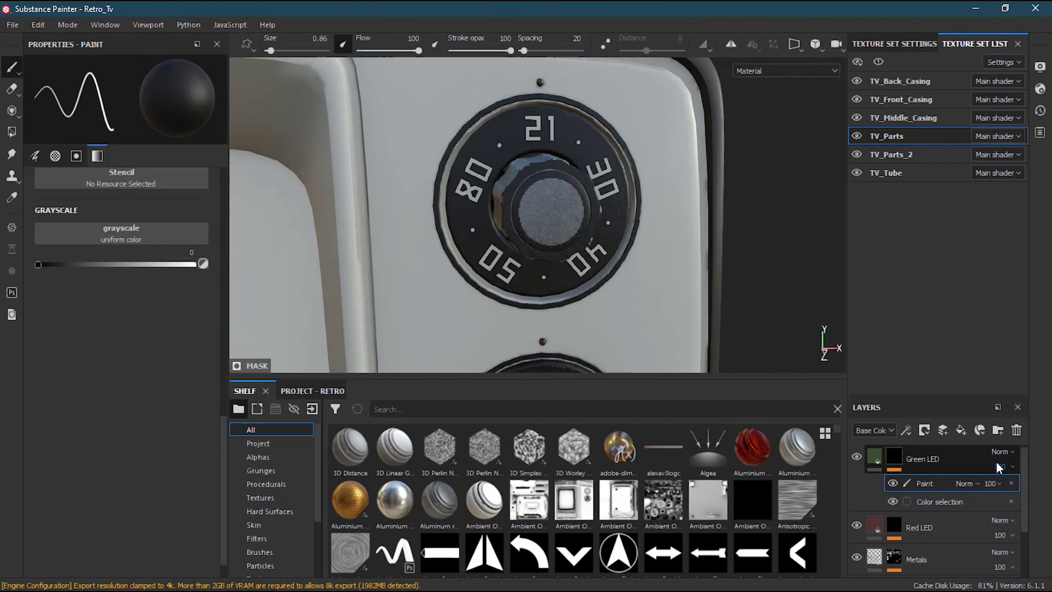
# Select the Green LED layer's fill and examine the dials and the whole TV model from several angles.
pyautogui.click(877, 457)
pyautogui.keyDown('alt'); pyautogui.moveTo(608, 202); pyautogui.dragTo(616, 219); pyautogui.keyUp('alt')
pyautogui.keyDown('alt'); pyautogui.moveTo(617, 219); pyautogui.dragTo(617, 240, button='middle'); pyautogui.keyUp('alt')
pyautogui.keyDown('alt'); pyautogui.moveTo(469, 242); pyautogui.dragTo(644, 221); pyautogui.keyUp('alt')
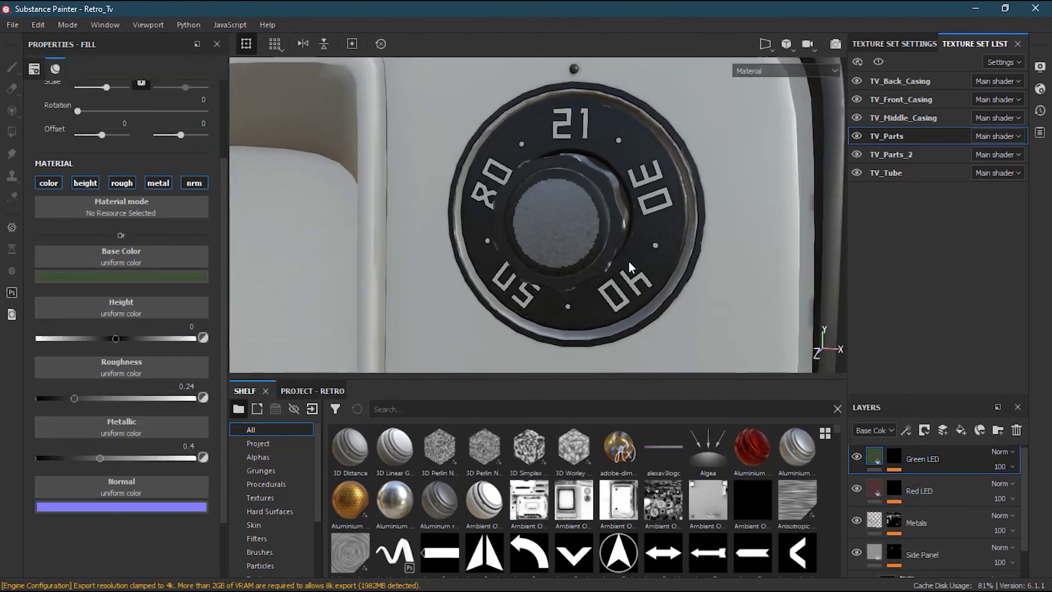
pyautogui.keyDown('alt'); pyautogui.moveTo(629, 261); pyautogui.dragTo(539, 286, button='right'); pyautogui.keyUp('alt')
pyautogui.keyDown('alt'); pyautogui.moveTo(635, 281); pyautogui.dragTo(643, 240, button='middle'); pyautogui.keyUp('alt')
pyautogui.keyDown('alt'); pyautogui.moveTo(643, 240); pyautogui.dragTo(662, 254); pyautogui.keyUp('alt')
pyautogui.keyDown('alt'); pyautogui.moveTo(662, 254); pyautogui.dragTo(642, 293, button='right'); pyautogui.keyUp('alt')
pyautogui.keyDown('alt'); pyautogui.moveTo(642, 293); pyautogui.dragTo(658, 239, button='middle'); pyautogui.keyUp('alt')
pyautogui.keyDown('alt'); pyautogui.moveTo(657, 239); pyautogui.dragTo(634, 284, button='right'); pyautogui.keyUp('alt')
pyautogui.moveTo(634, 284)
pyautogui.keyDown('alt'); pyautogui.mouseDown()
pyautogui.moveTo(582, 296)
pyautogui.moveTo(505, 290)
pyautogui.moveTo(621, 285)
pyautogui.mouseUp(); pyautogui.keyUp('alt')
pyautogui.keyDown('alt'); pyautogui.moveTo(621, 285); pyautogui.dragTo(631, 270, button='middle'); pyautogui.keyUp('alt')
pyautogui.keyDown('alt'); pyautogui.moveTo(600, 279); pyautogui.dragTo(595, 283); pyautogui.keyUp('alt')
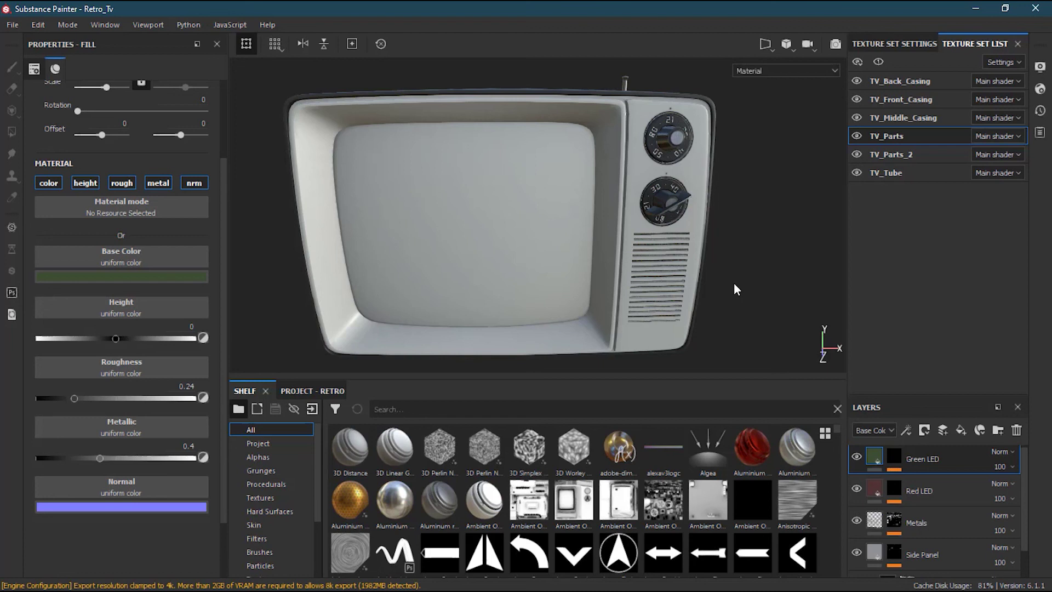
pyautogui.keyDown('alt'); pyautogui.moveTo(368, 238); pyautogui.dragTo(479, 228); pyautogui.keyUp('alt')
pyautogui.keyDown('alt'); pyautogui.moveTo(479, 228); pyautogui.dragTo(500, 228, button='middle'); pyautogui.keyUp('alt')
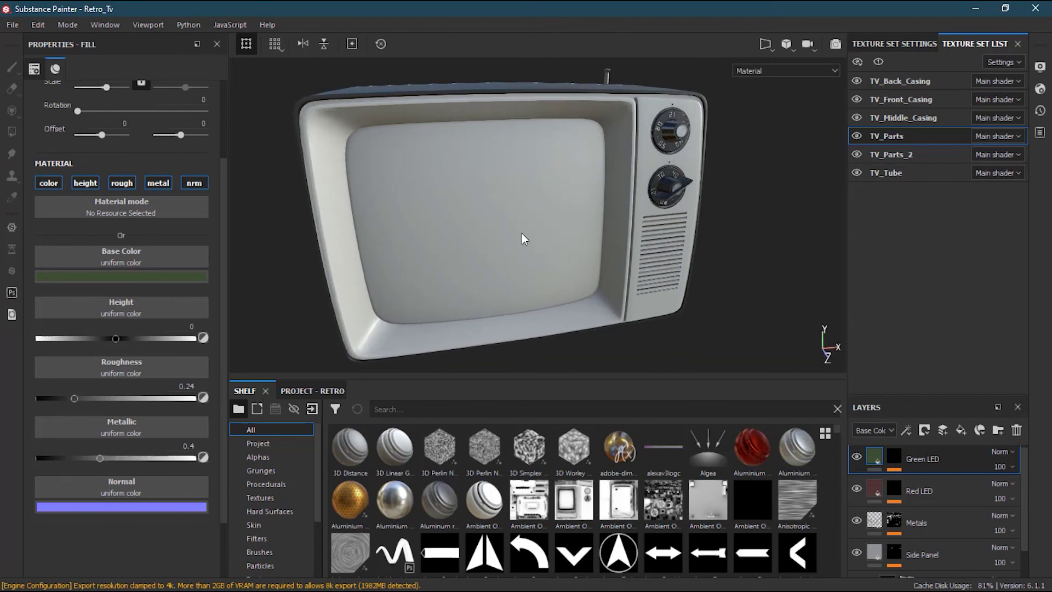